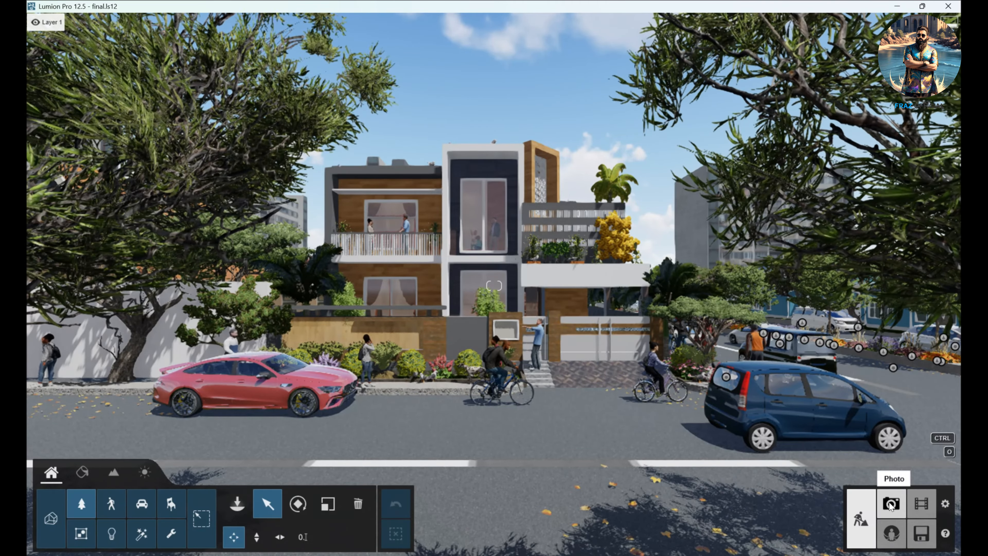
# - Switch to Photo mode and select the second, empty photo slot
pyautogui.click(890, 505)
pyautogui.click(181, 488)
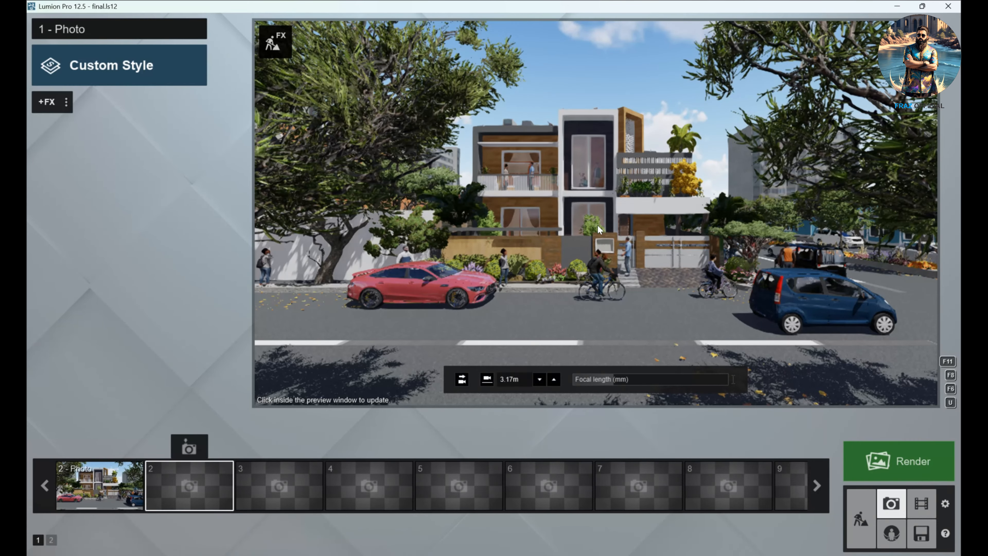
# - Frame the house's street facade by adjusting the camera distance and set the focal length to about 20 mm
pyautogui.press('w')
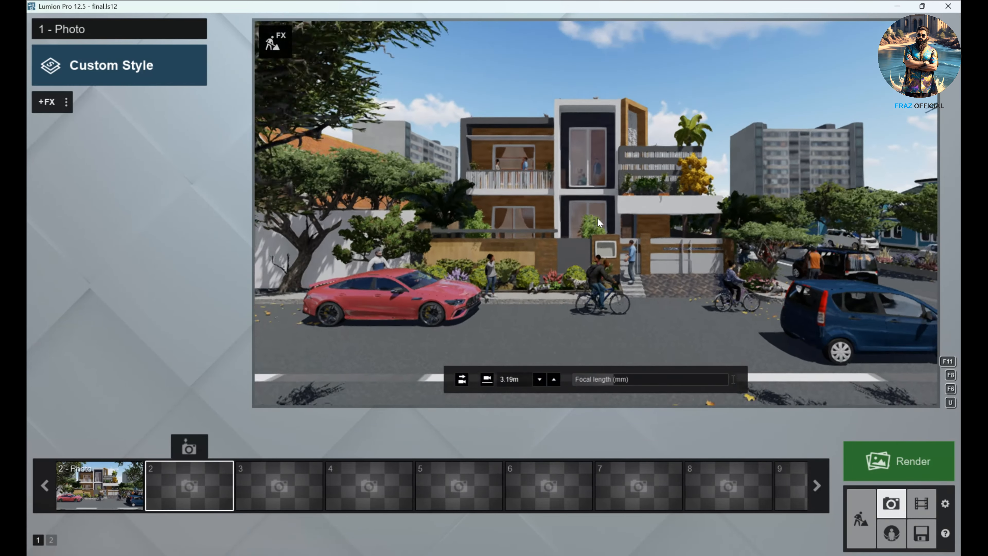
pyautogui.scroll(-4, 597, 219)
pyautogui.scroll(6, 598, 218)
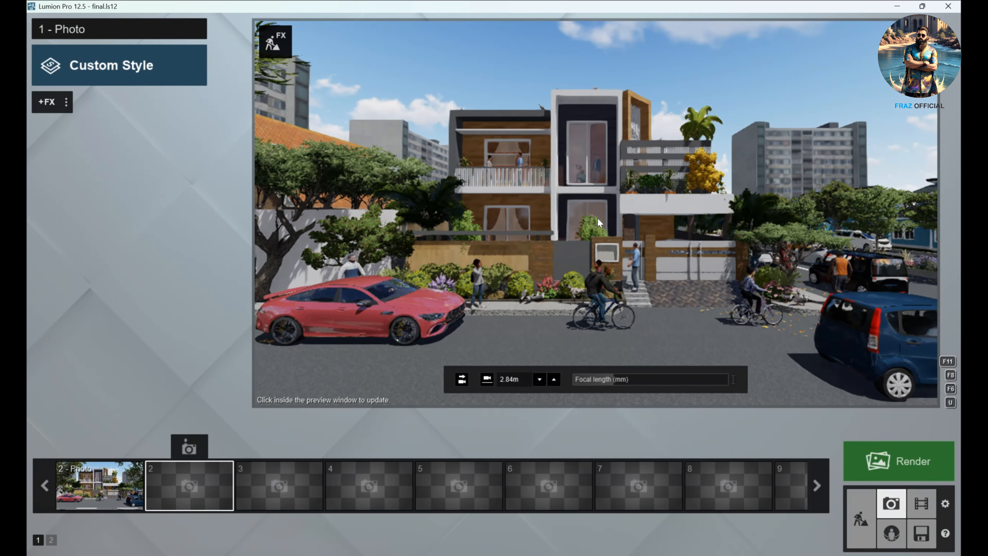
pyautogui.scroll(-6, 597, 219)
pyautogui.scroll(3, 597, 219)
pyautogui.scroll(-6, 597, 218)
pyautogui.scroll(7, 597, 219)
pyautogui.scroll(-5, 598, 218)
pyautogui.scroll(5, 598, 218)
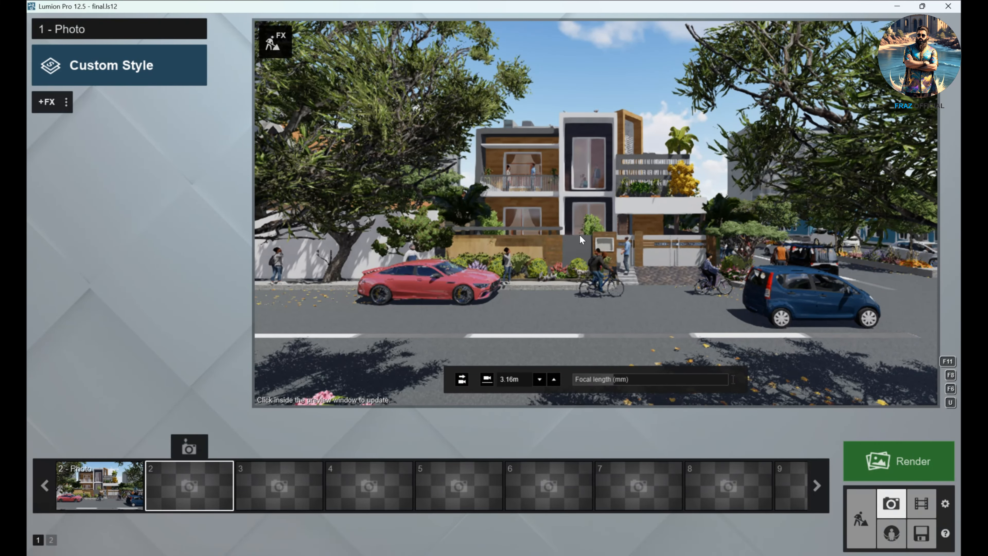
pyautogui.scroll(-4, 580, 239)
pyautogui.scroll(4, 579, 236)
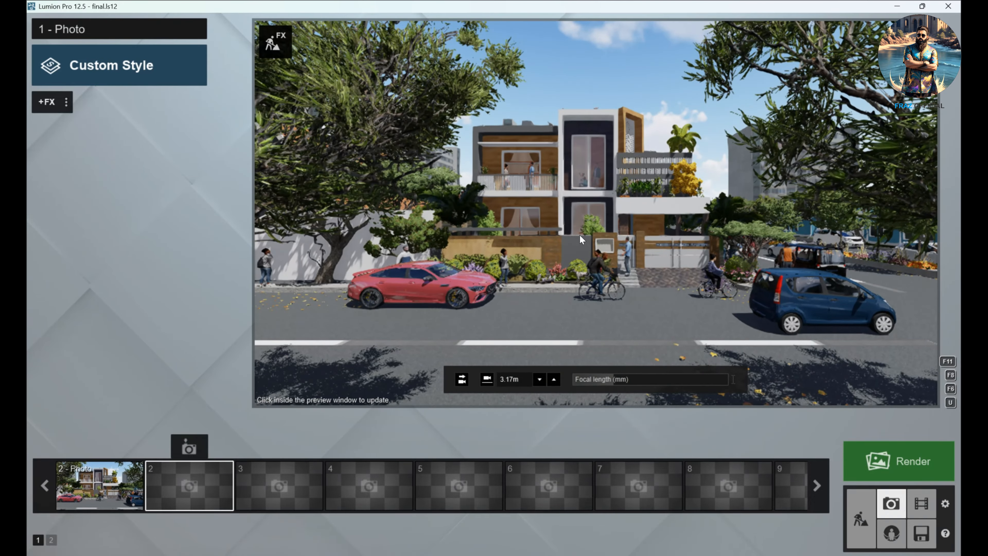
pyautogui.scroll(-3, 580, 236)
pyautogui.scroll(4, 579, 236)
pyautogui.scroll(-4, 580, 236)
pyautogui.scroll(2, 580, 236)
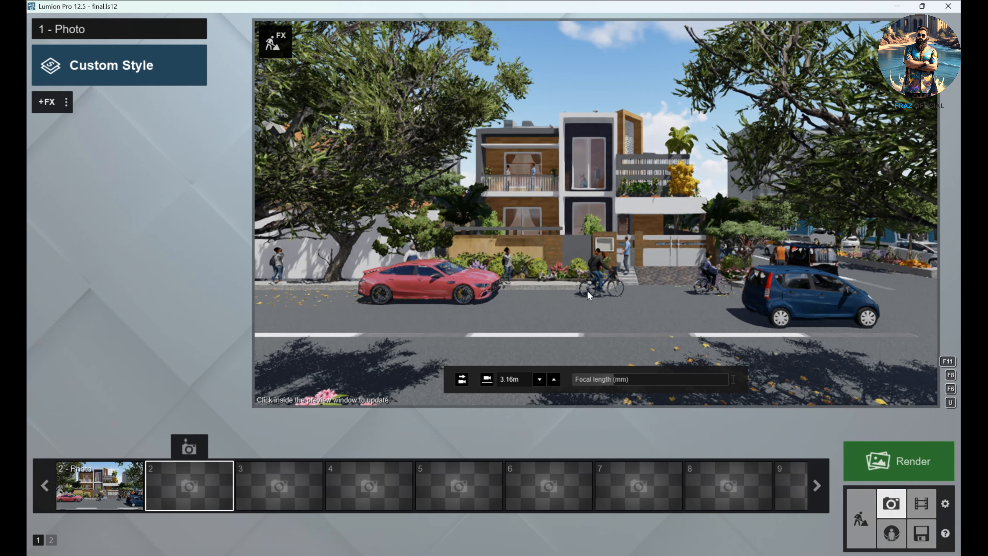
pyautogui.moveTo(606, 376); pyautogui.dragTo(624, 380)
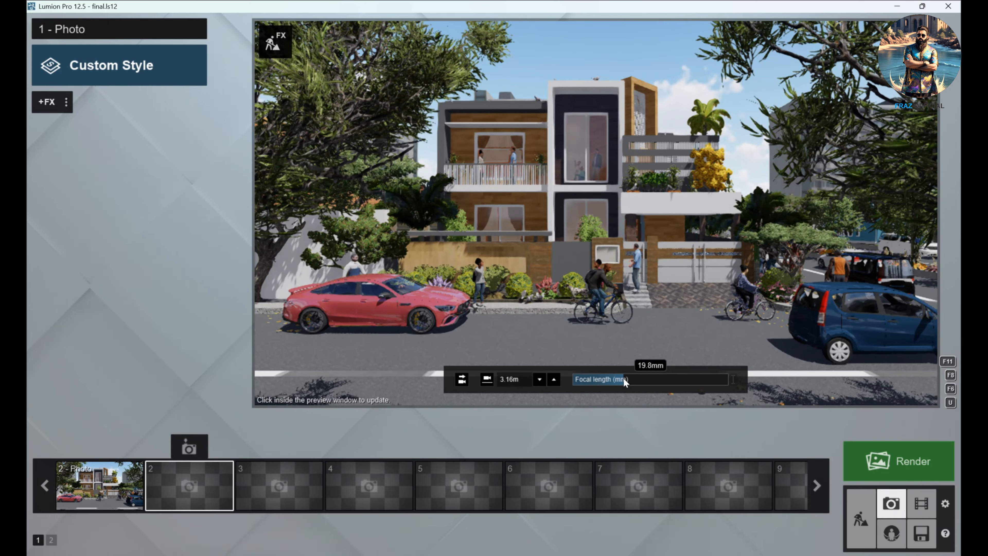
pyautogui.moveTo(624, 379)
pyautogui.mouseDown()
pyautogui.moveTo(599, 377)
pyautogui.moveTo(642, 378)
pyautogui.moveTo(624, 377)
pyautogui.mouseUp()
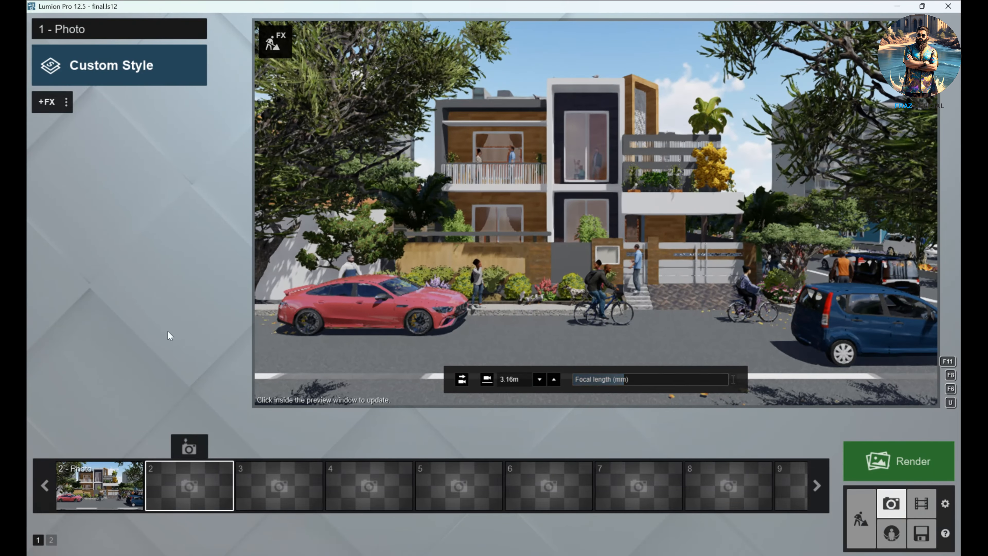
# - Recall the stored house photo and render it unstyled at Desktop 1920x1080, saving the JPG as 1
pyautogui.click(102, 483)
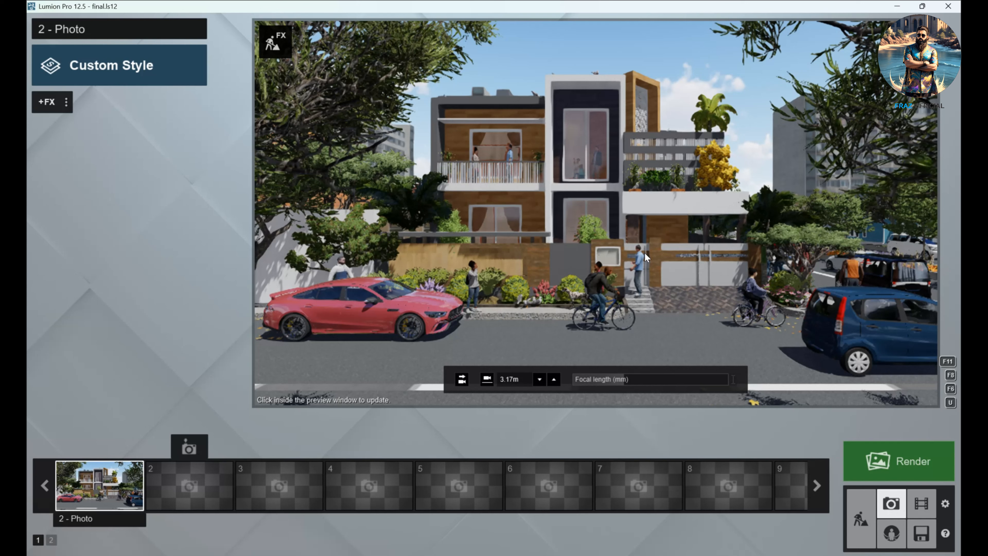
pyautogui.click(904, 462)
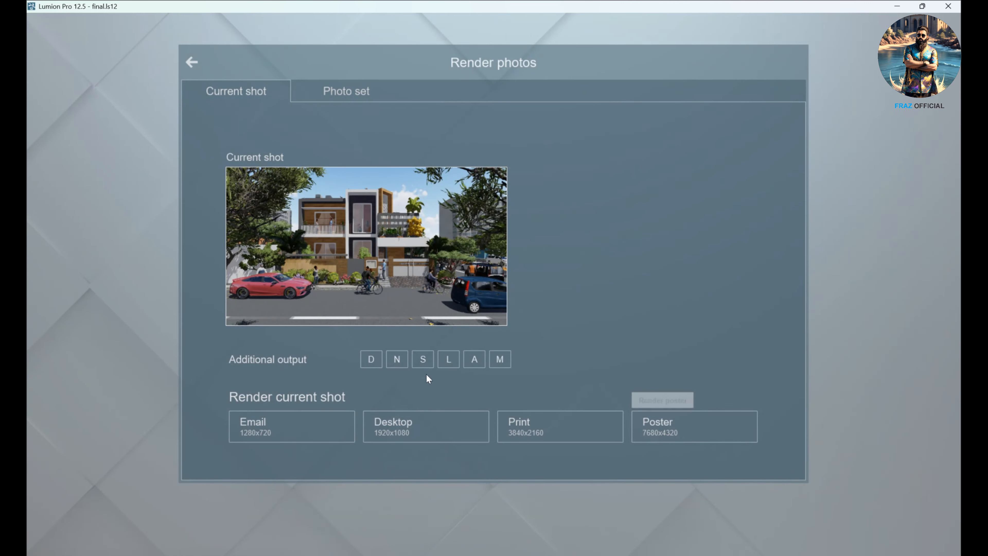
pyautogui.click(434, 428)
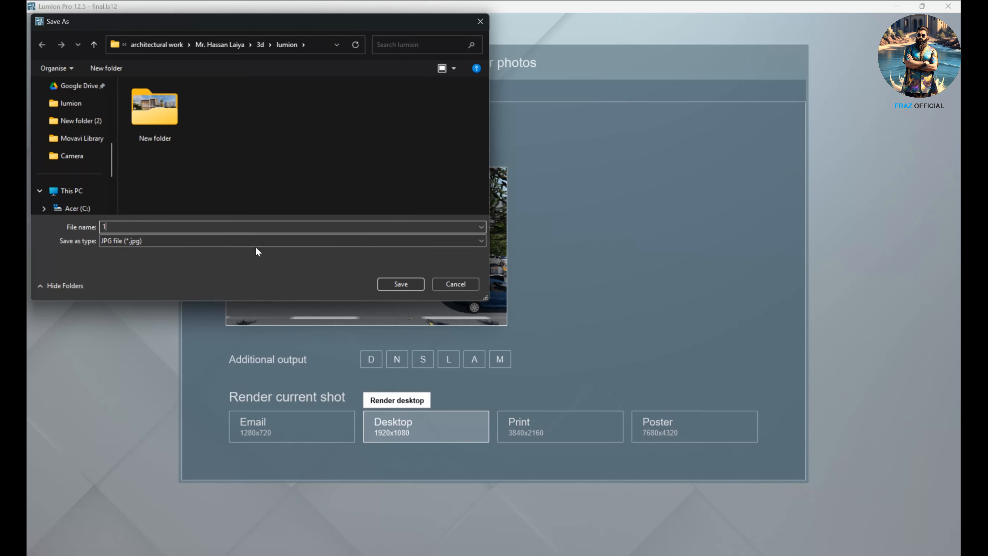
pyautogui.write('1')
pyautogui.click(397, 285)
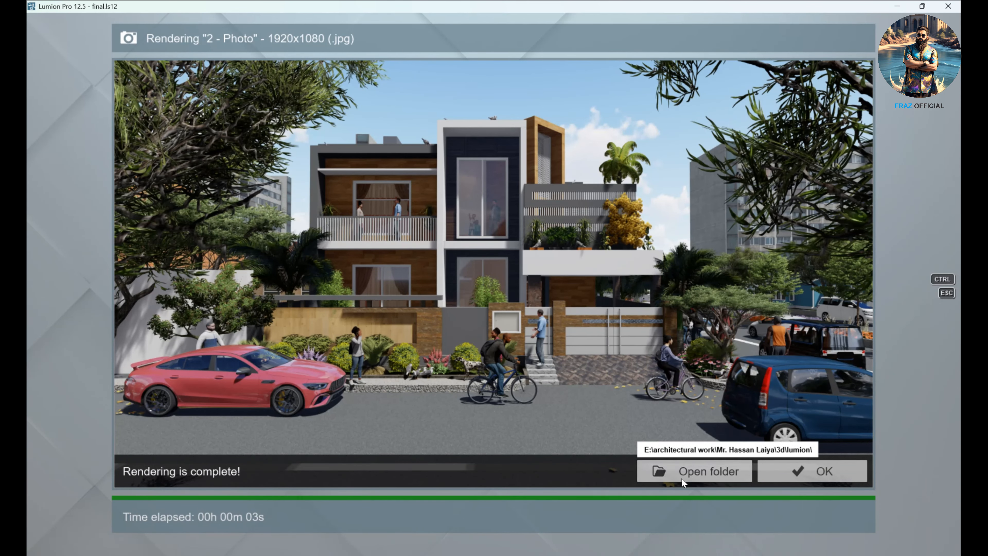
# - Open the output folder, inspect the rendered image 1.jpg enlarged, and return to the photo editor
pyautogui.click(697, 472)
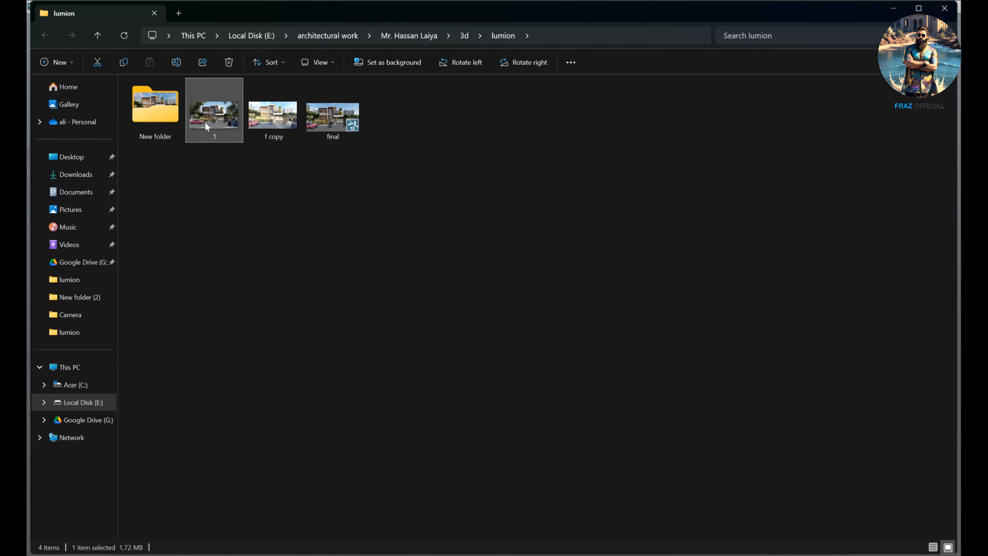
pyautogui.doubleClick(205, 124)
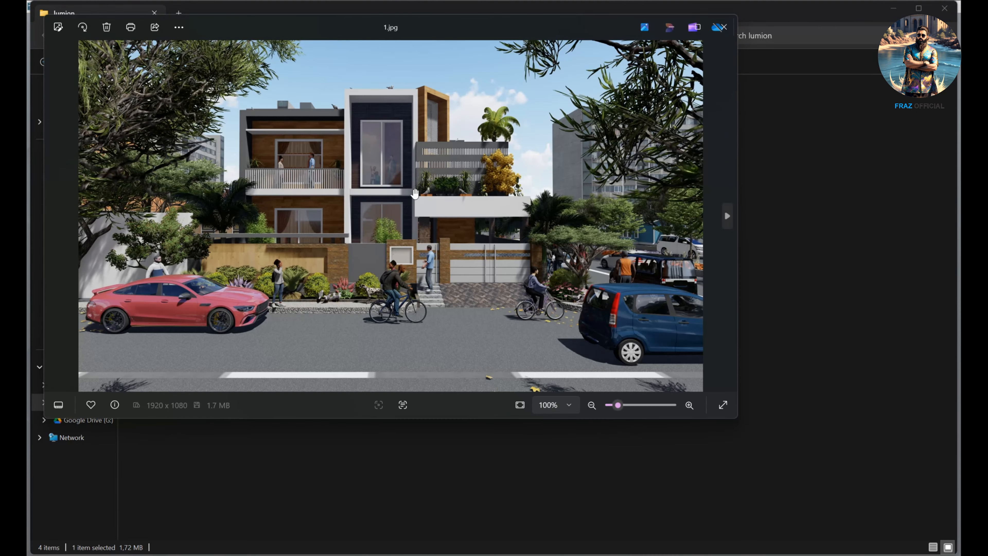
pyautogui.scroll(5, 414, 193)
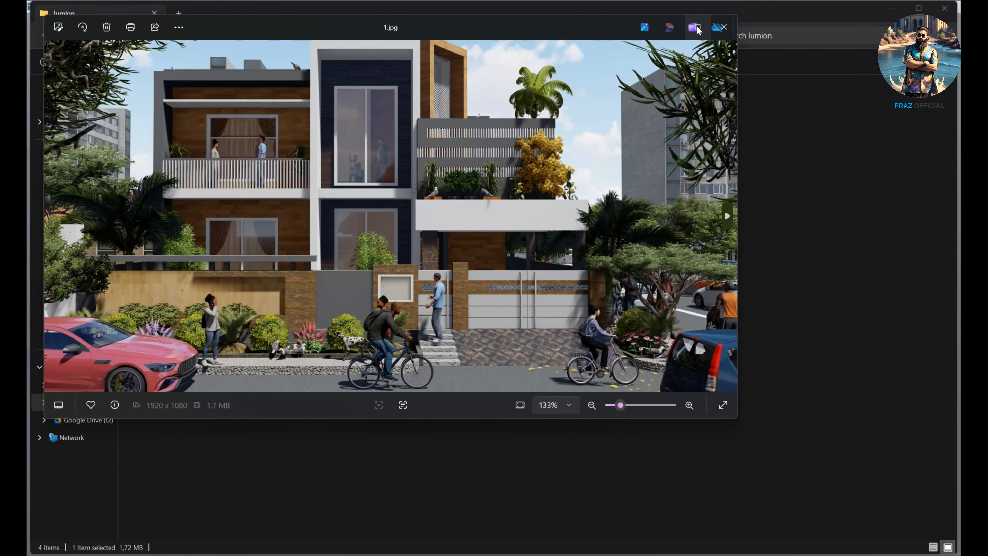
pyautogui.click(695, 28)
pyautogui.scroll(-4, 578, 285)
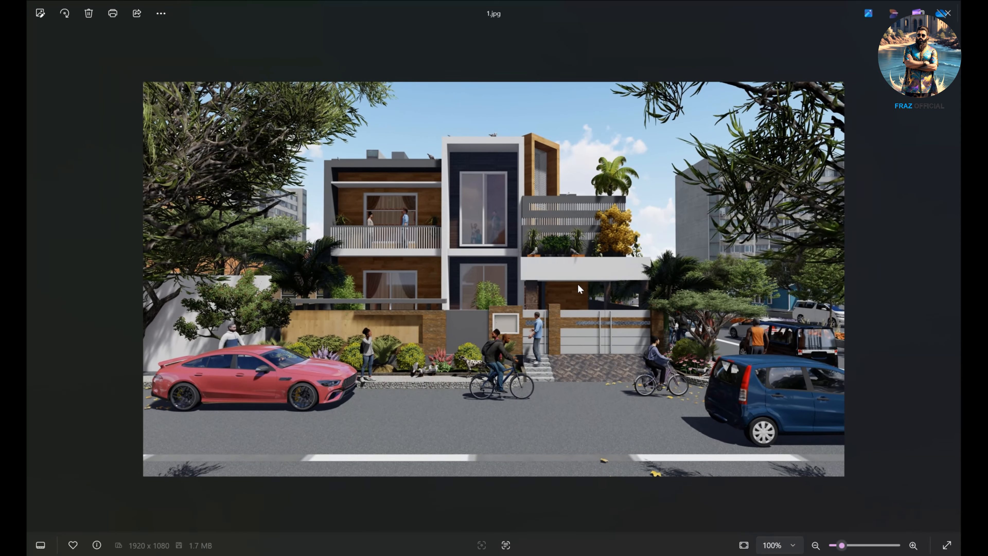
pyautogui.scroll(3, 570, 284)
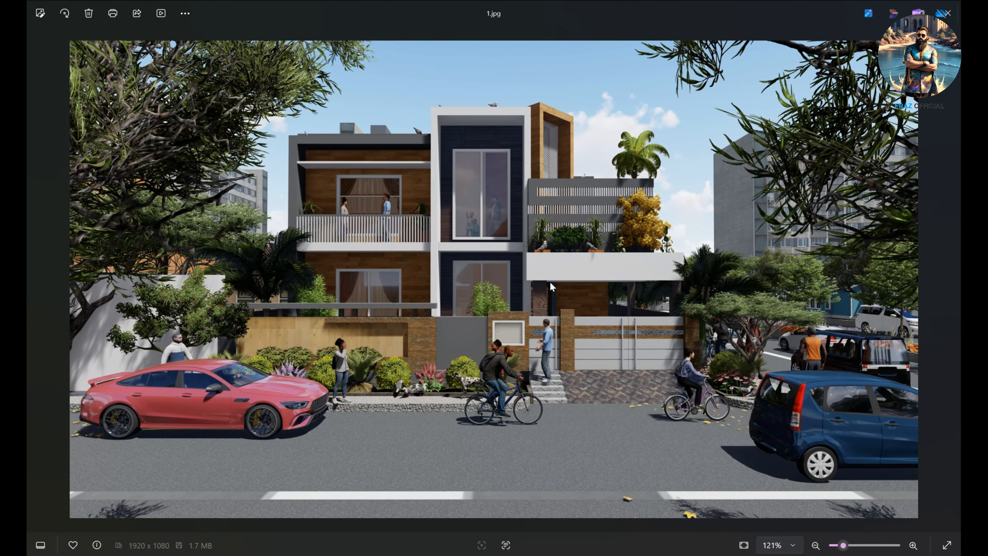
pyautogui.click(948, 13)
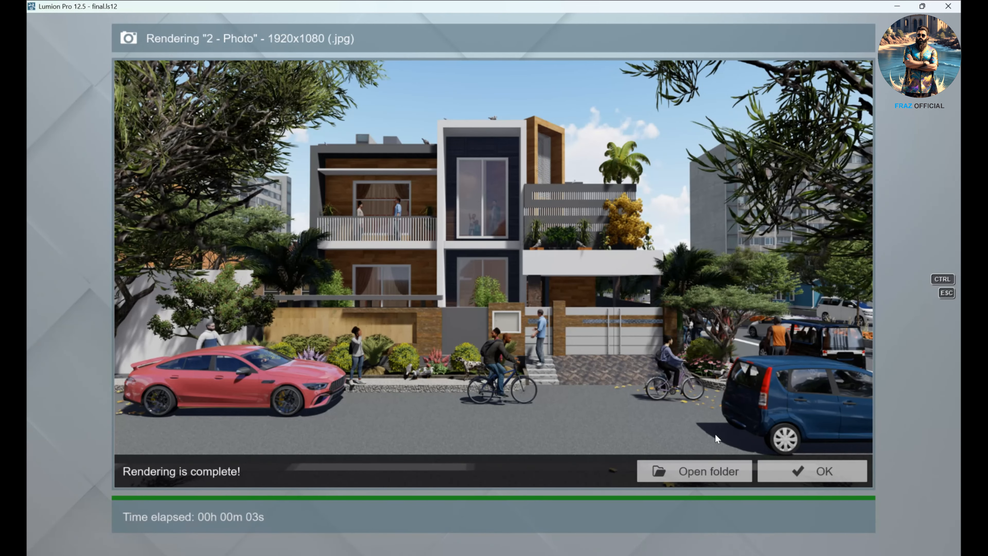
pyautogui.click(783, 469)
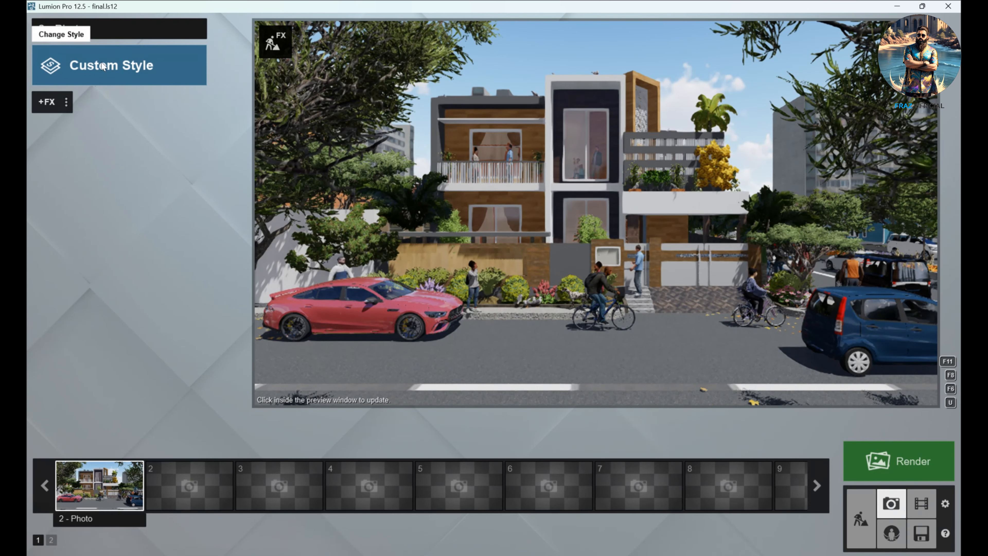
# - Apply the Color Sketch style to the photo and render it at Desktop 1920x1080 as JPG file 2
pyautogui.click(103, 62)
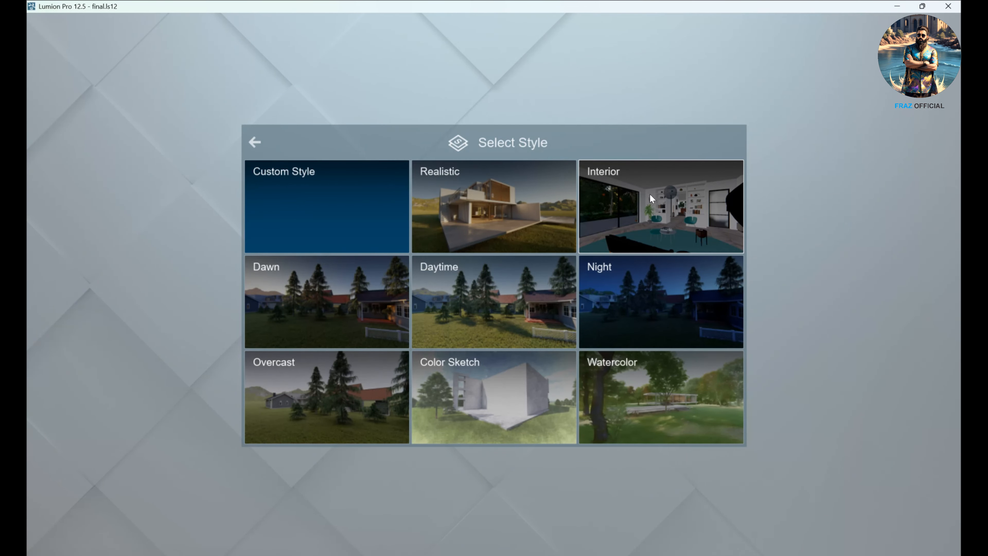
pyautogui.click(491, 393)
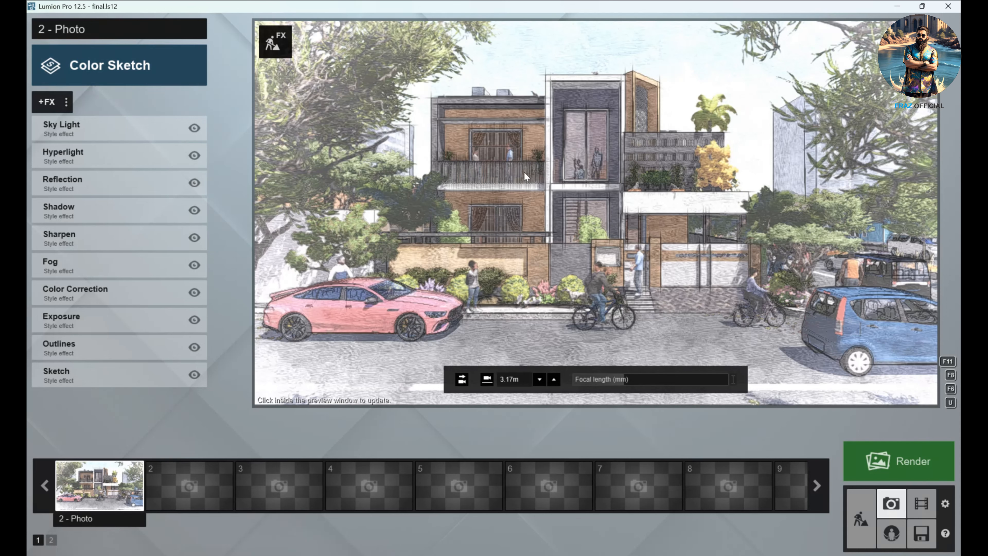
pyautogui.click(896, 460)
pyautogui.click(416, 425)
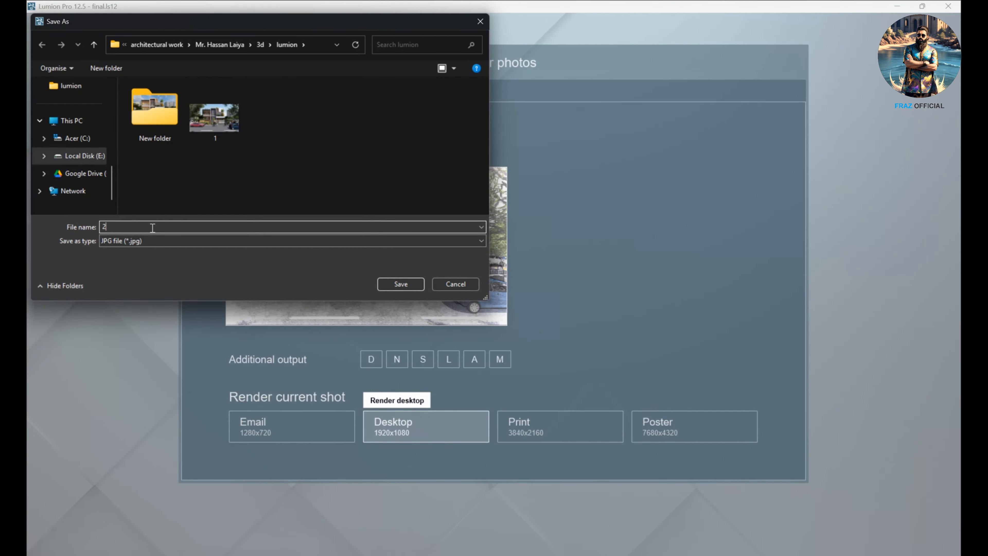
pyautogui.press('Return')
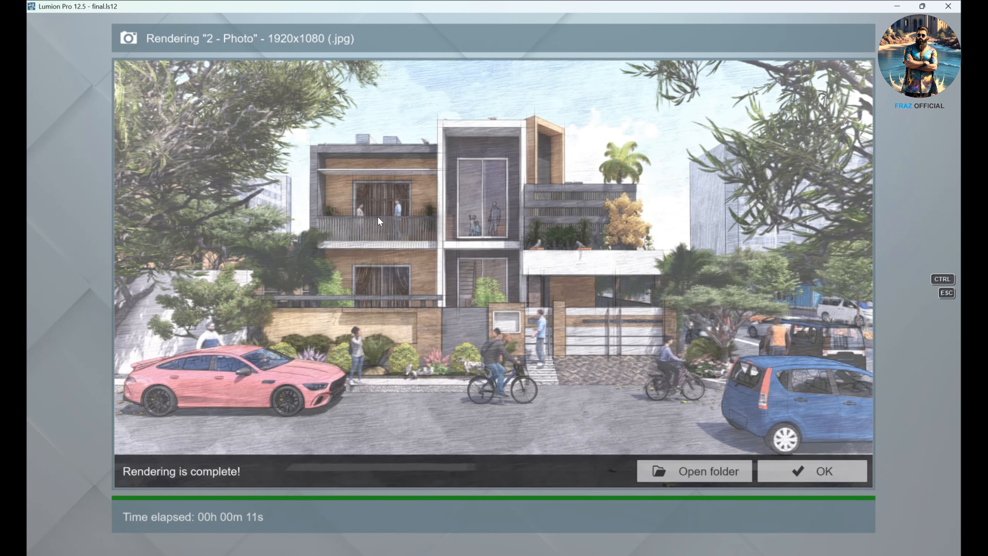
pyautogui.click(838, 467)
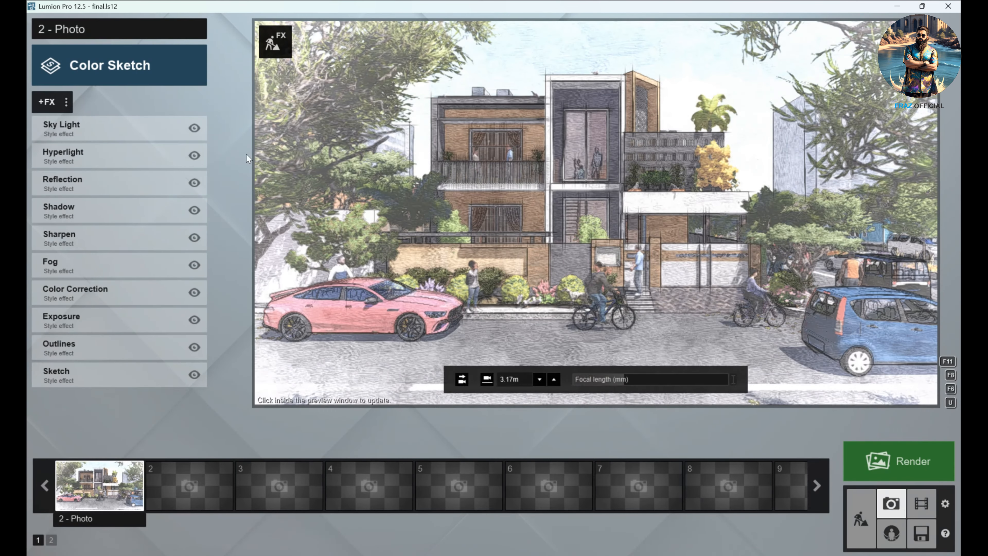
# - Try the Overcast style on the photo
pyautogui.click(86, 66)
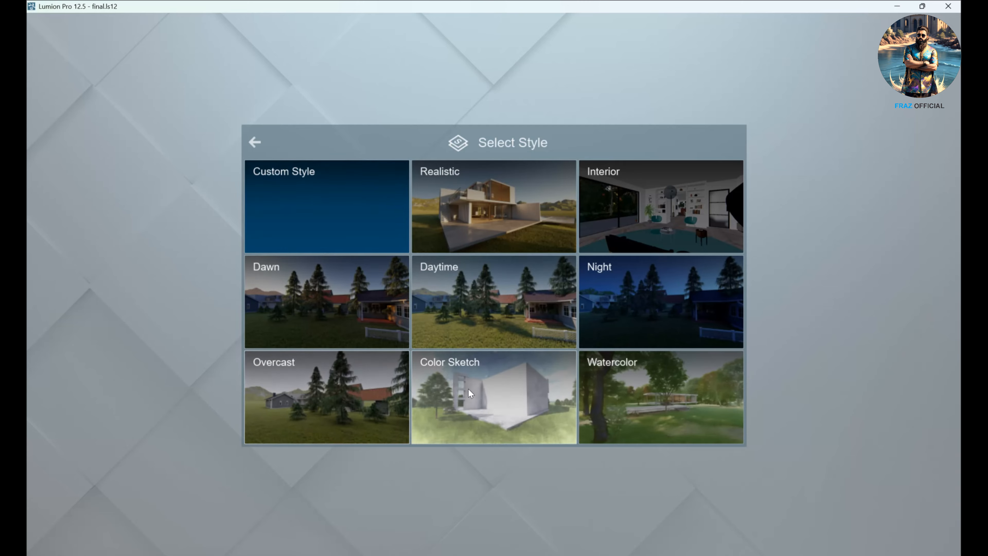
pyautogui.click(367, 389)
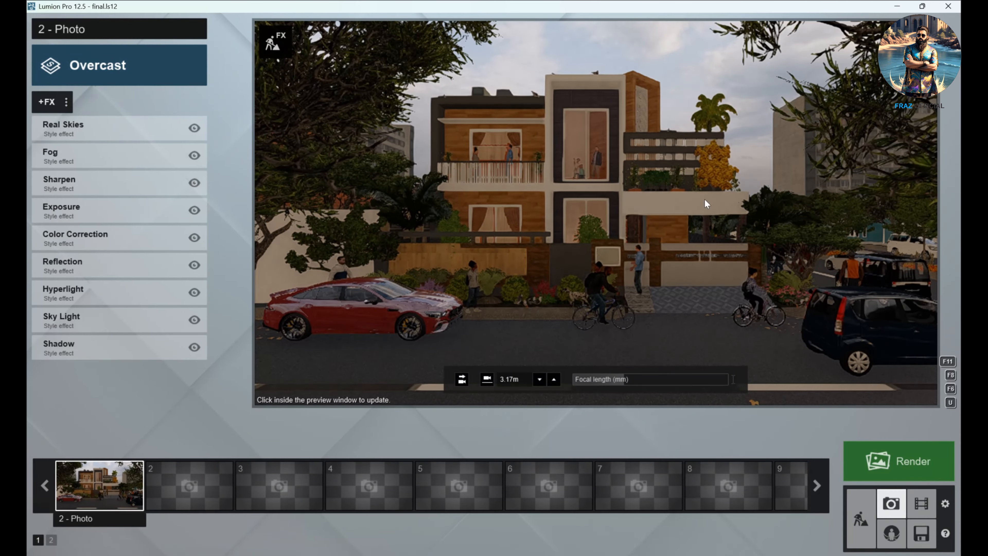
# - Apply the Daytime style to the photo and render it at Desktop 1920x1080 as JPG file 3
pyautogui.click(97, 65)
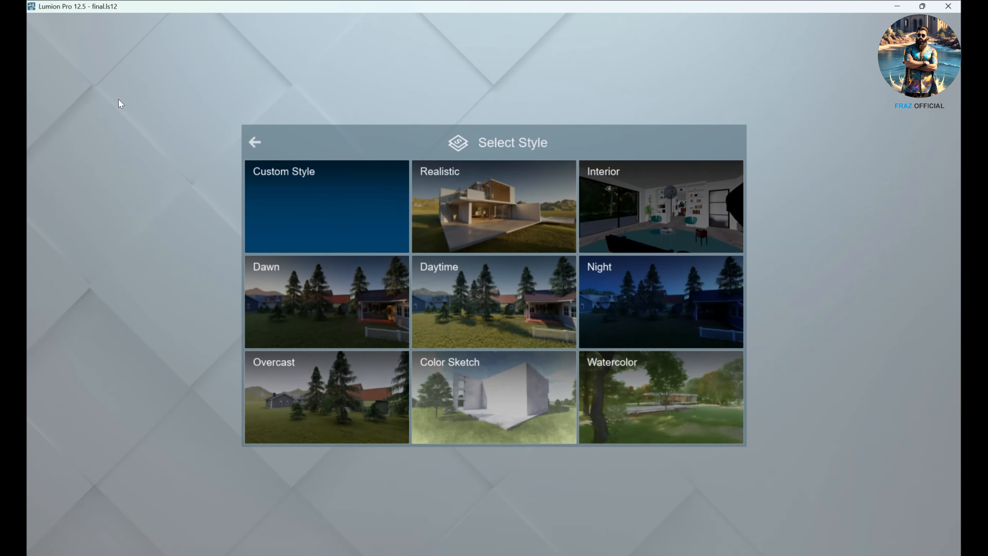
pyautogui.click(482, 302)
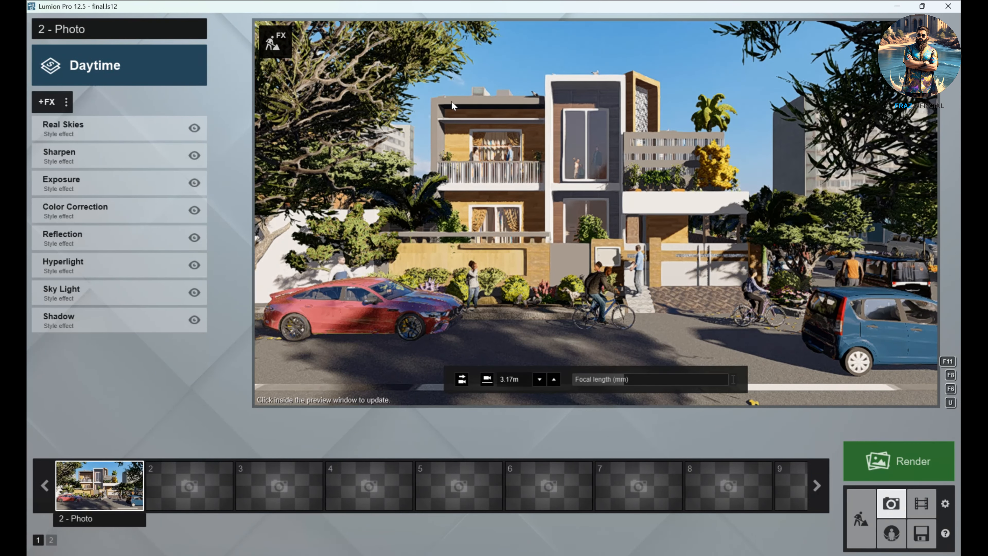
pyautogui.click(918, 475)
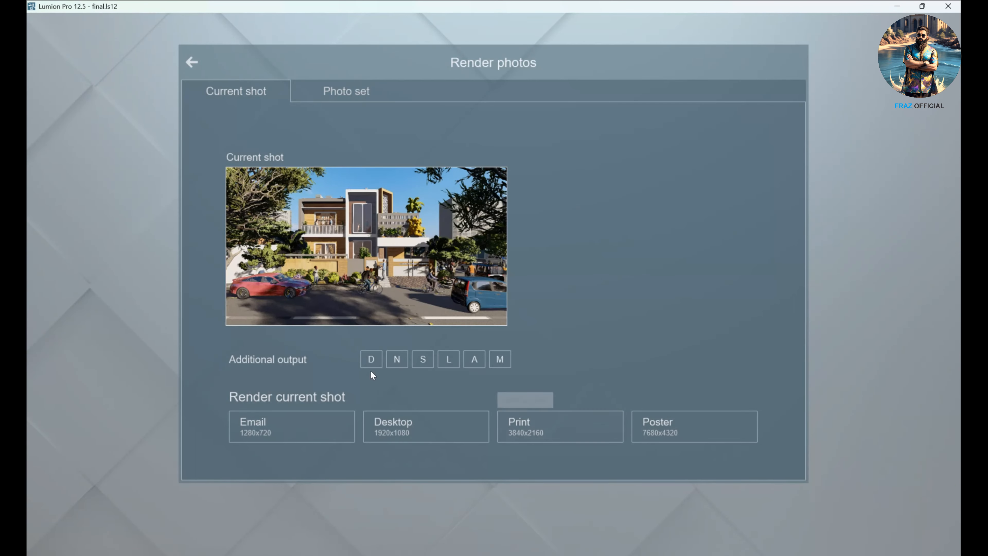
pyautogui.click(451, 434)
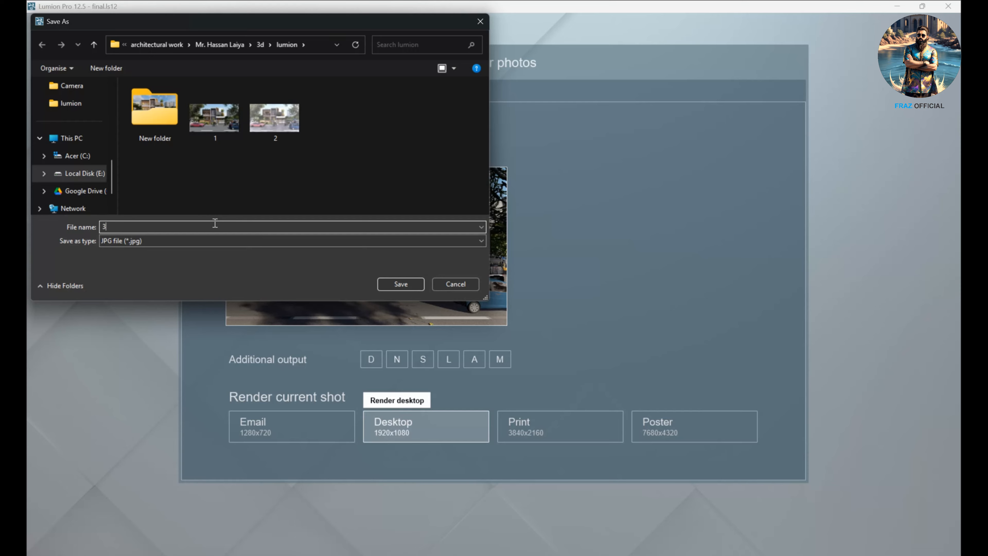
pyautogui.write('3')
pyautogui.press('Return')
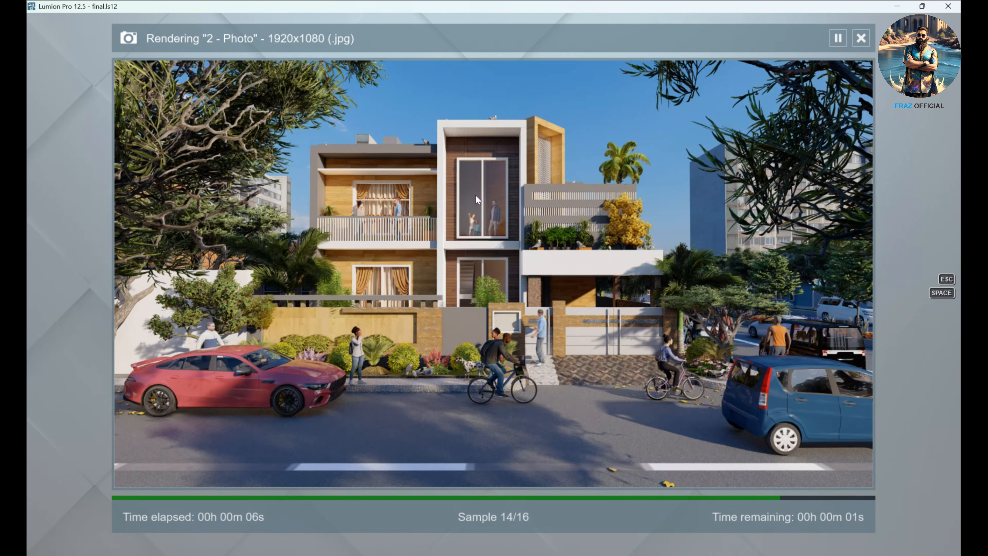
pyautogui.click(817, 479)
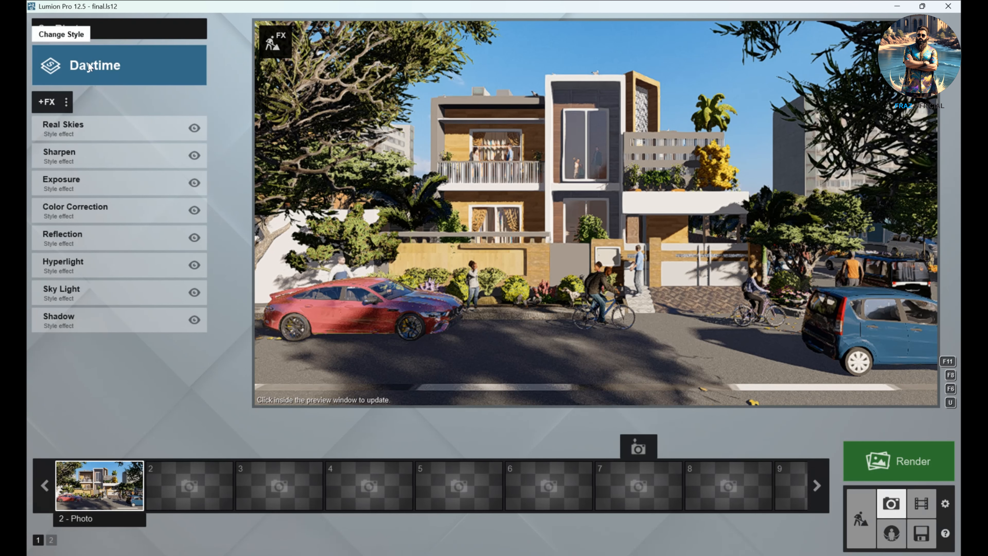
# - Change the photo's style to Realistic
pyautogui.click(106, 65)
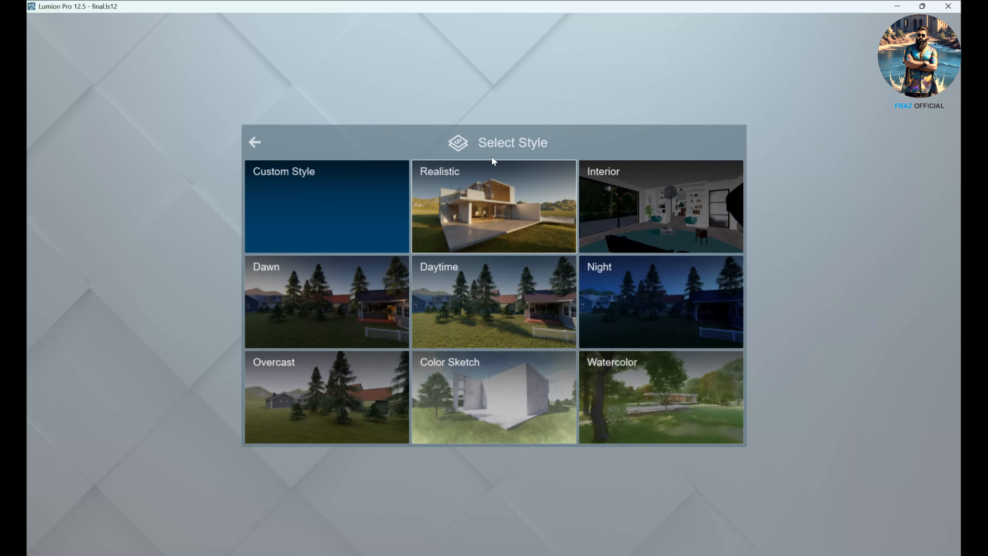
pyautogui.click(497, 211)
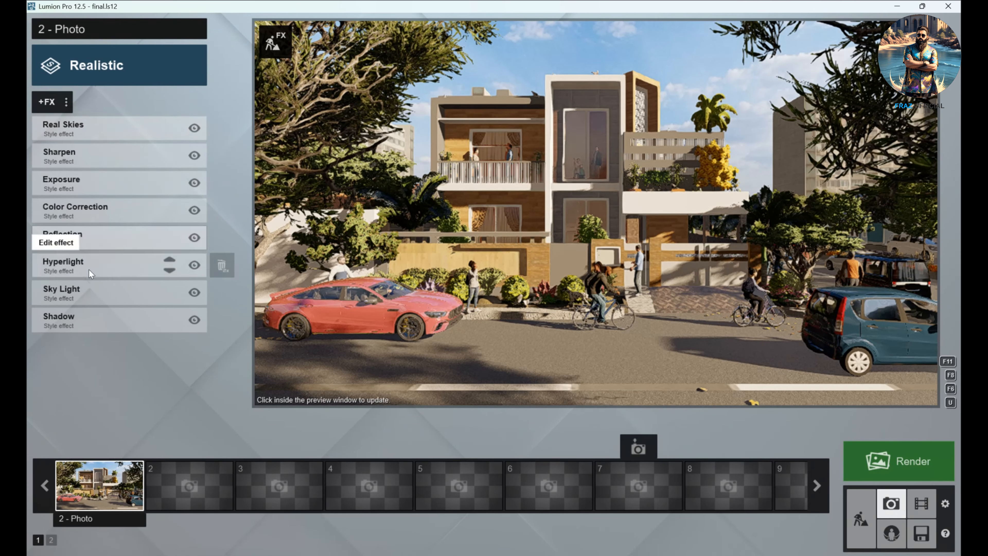
# - Raise the Heading of the Real Skies effect slightly and turn on Flip sky
pyautogui.click(111, 130)
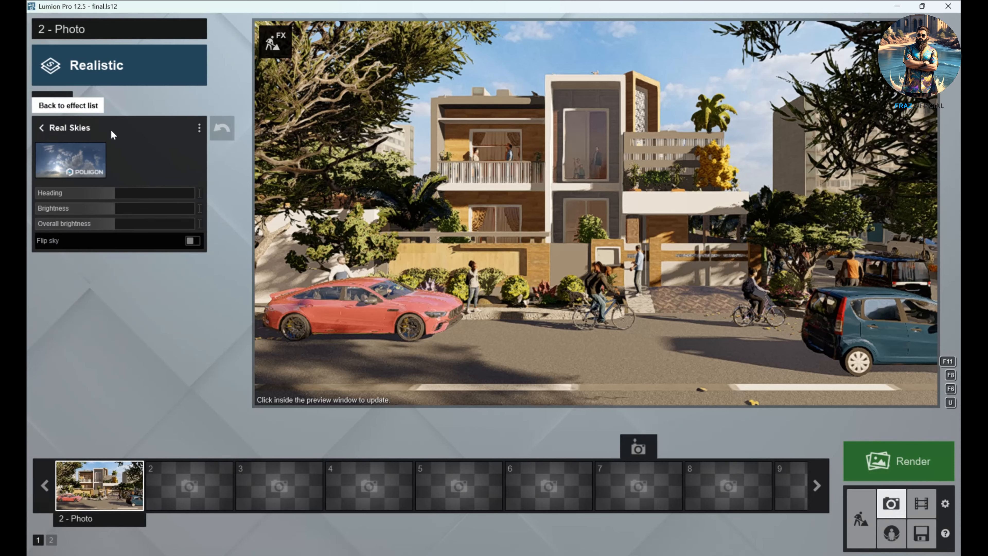
pyautogui.moveTo(113, 194); pyautogui.dragTo(121, 222)
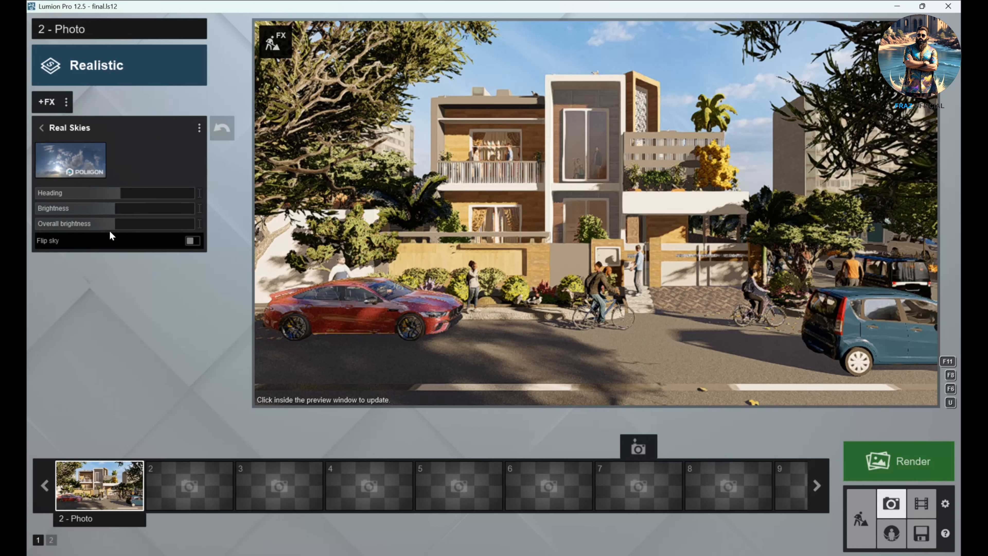
pyautogui.click(192, 241)
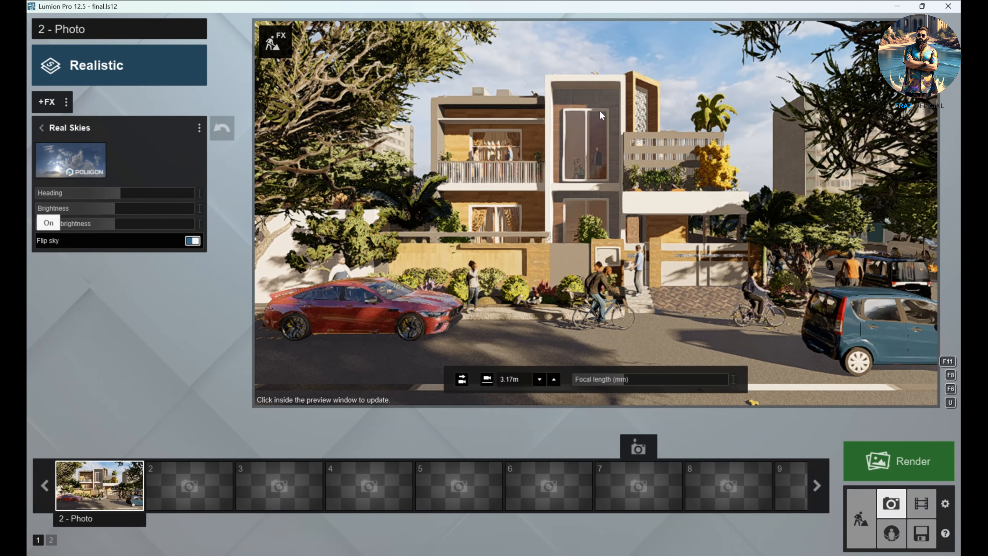
# - Browse the Real Skies categories and try the last sky in the Cloudy set on the photo
pyautogui.click(80, 156)
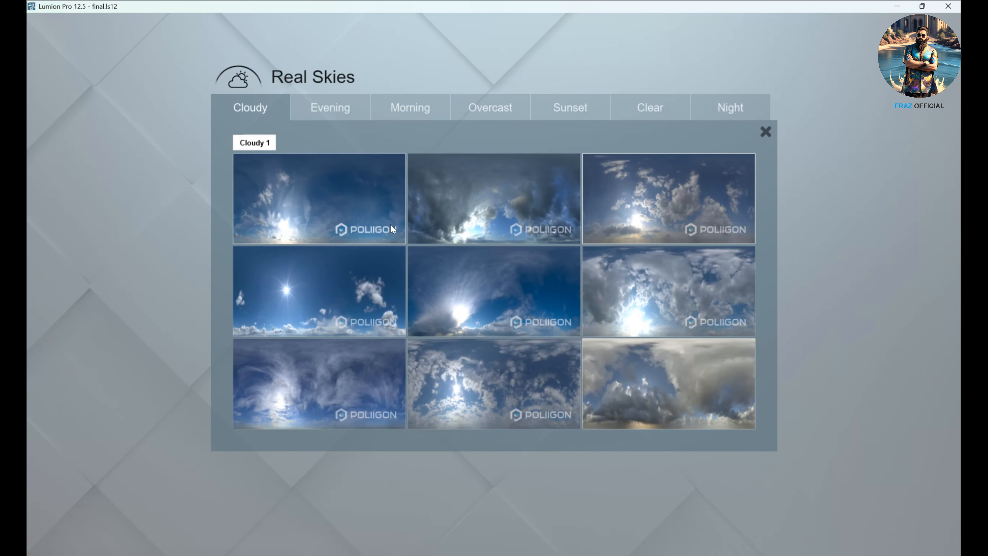
pyautogui.click(485, 106)
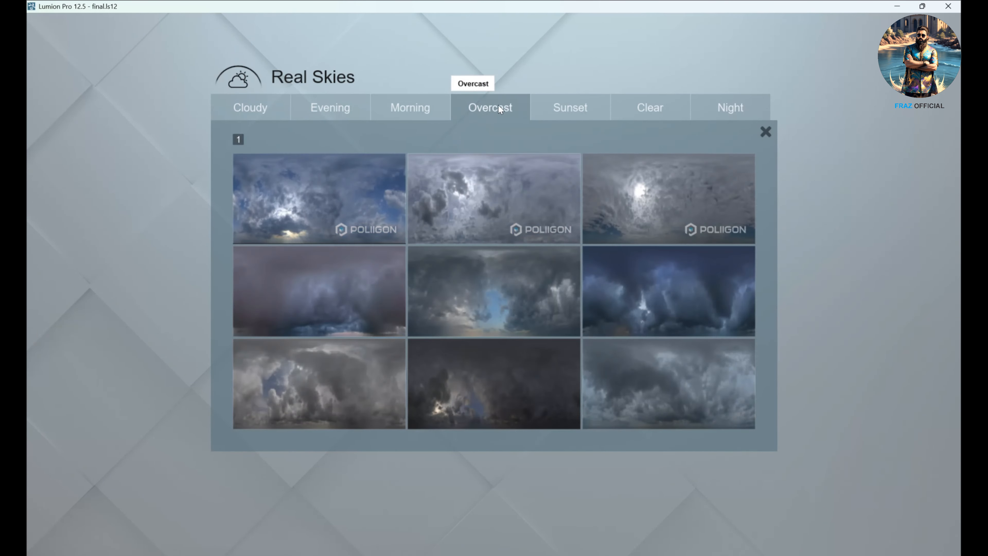
pyautogui.click(570, 105)
pyautogui.click(416, 111)
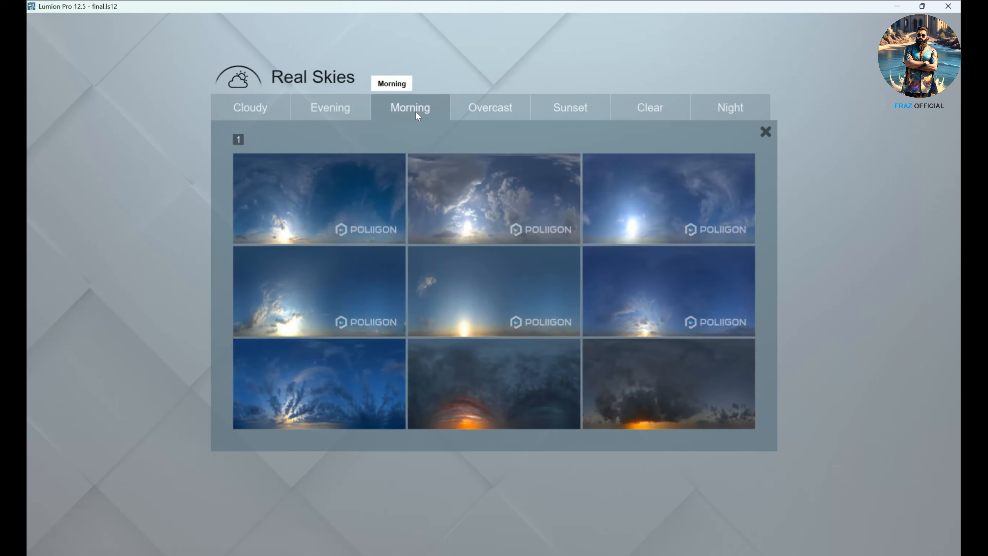
pyautogui.click(640, 110)
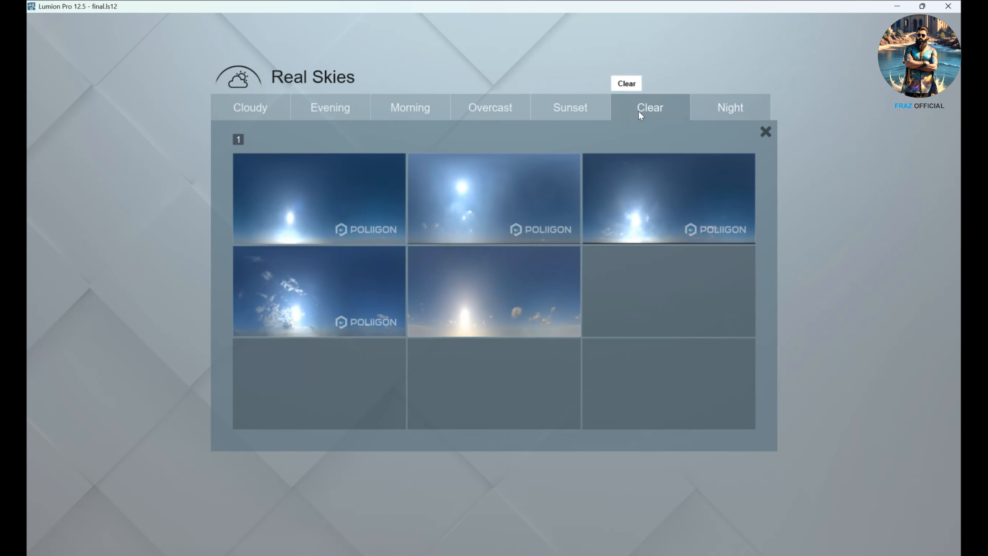
pyautogui.click(566, 111)
pyautogui.click(264, 108)
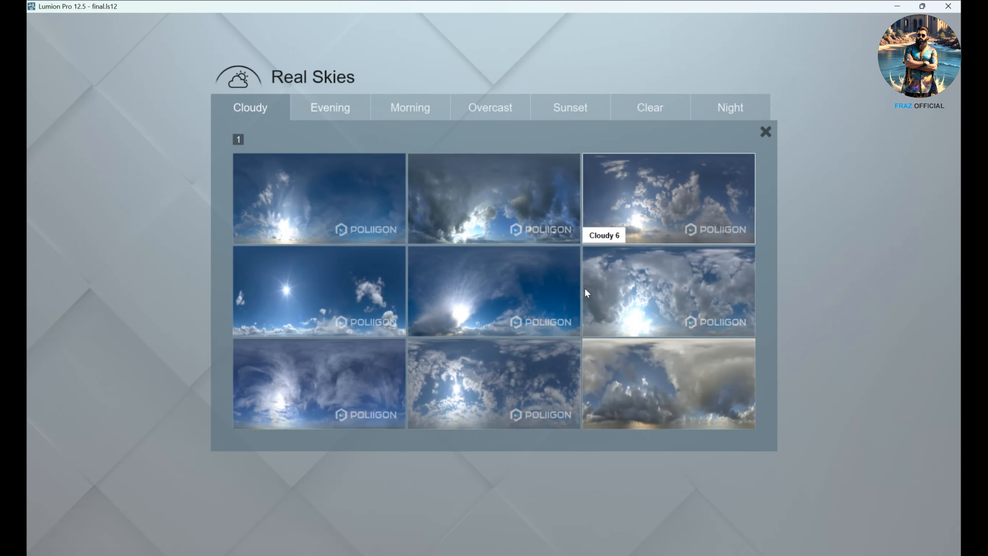
pyautogui.click(647, 378)
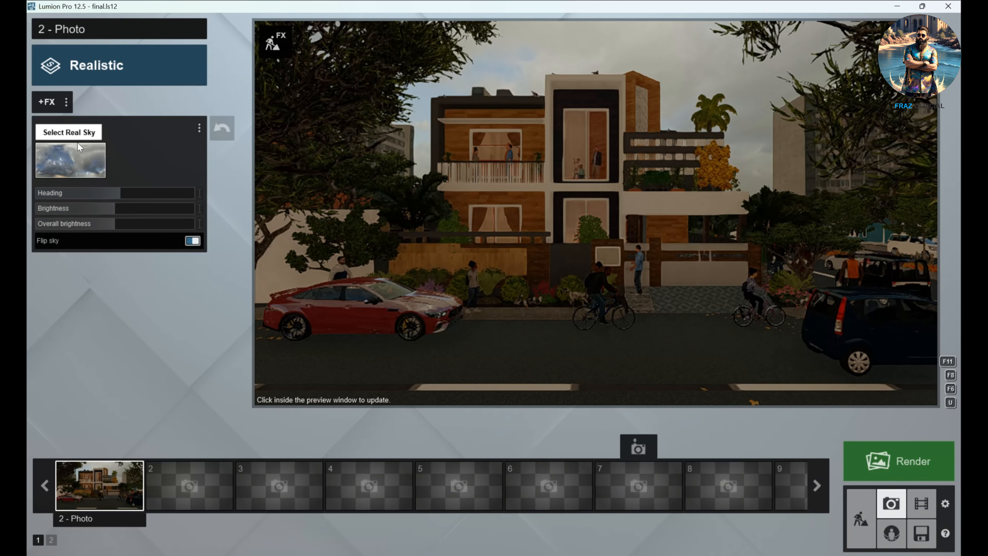
# - Replace the photo's sky with Morning 2 and turn off Flip sky in the Real Skies effect
pyautogui.click(59, 156)
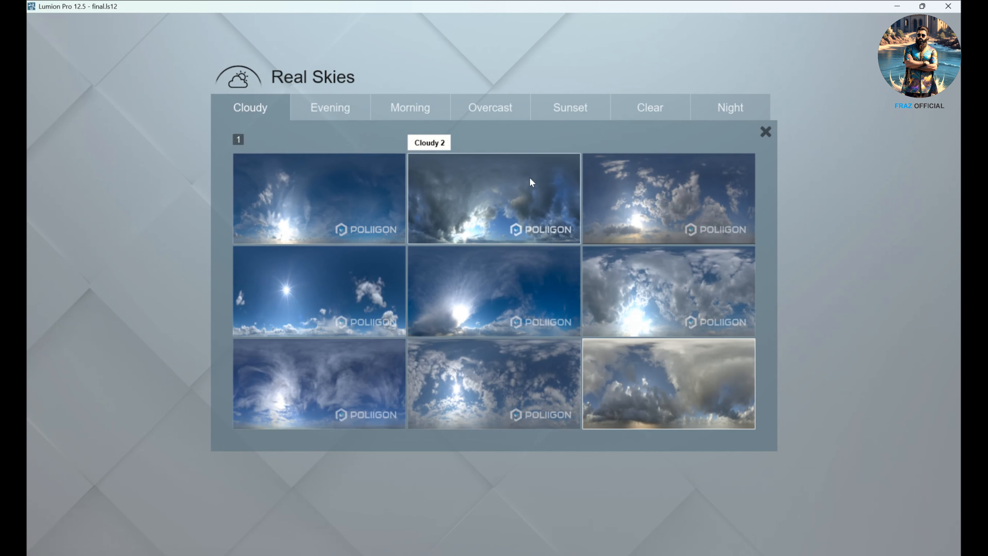
pyautogui.click(334, 112)
pyautogui.click(387, 108)
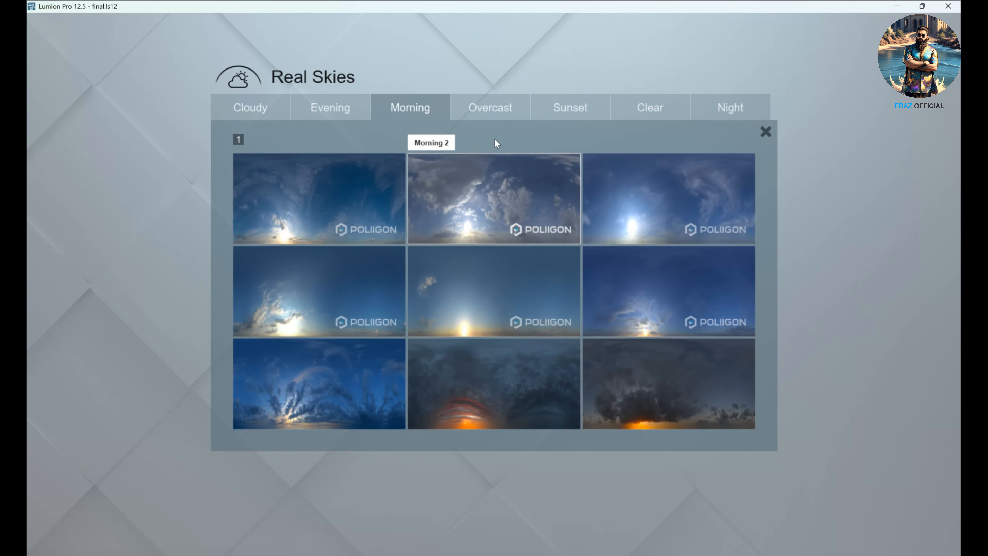
pyautogui.click(505, 108)
pyautogui.click(413, 107)
pyautogui.click(346, 106)
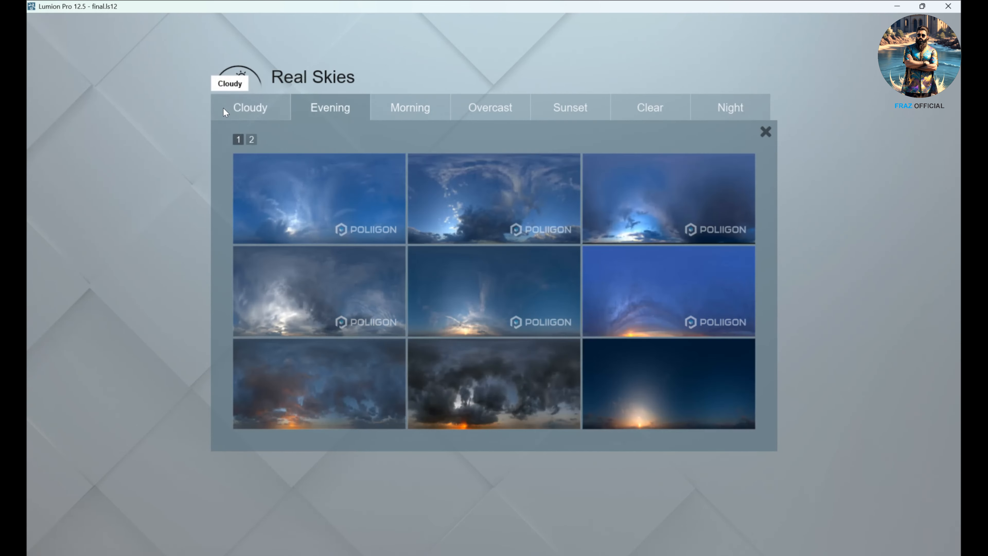
pyautogui.click(241, 107)
pyautogui.click(329, 111)
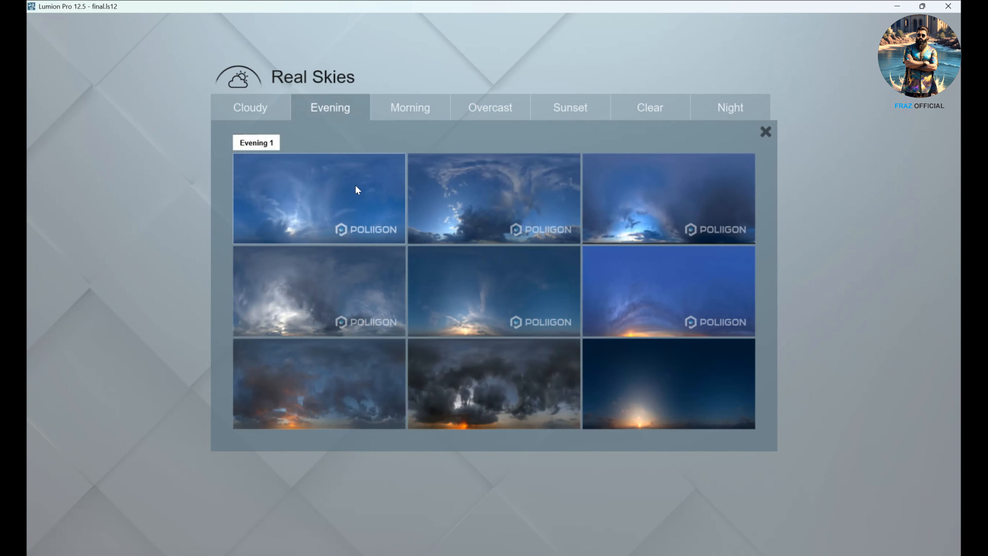
pyautogui.click(422, 110)
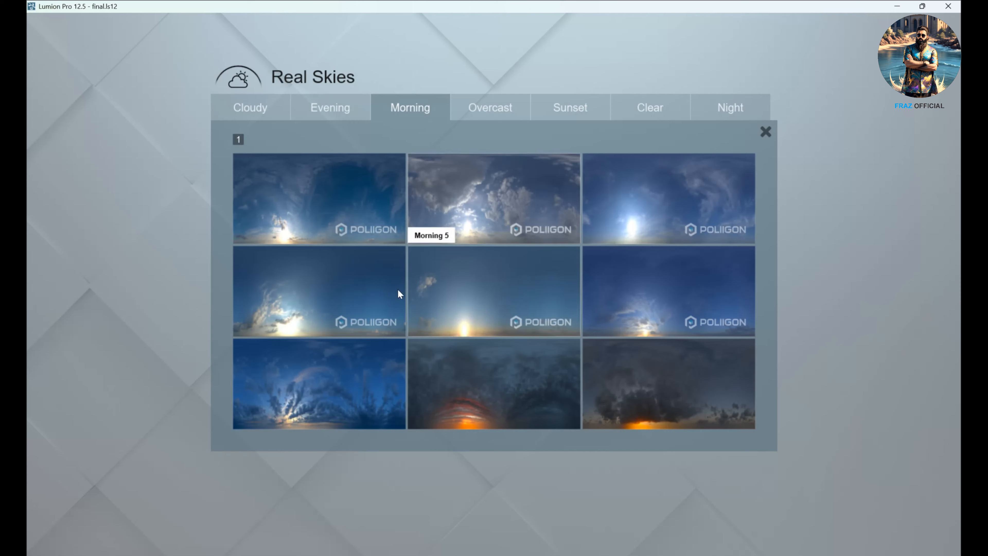
pyautogui.click(484, 193)
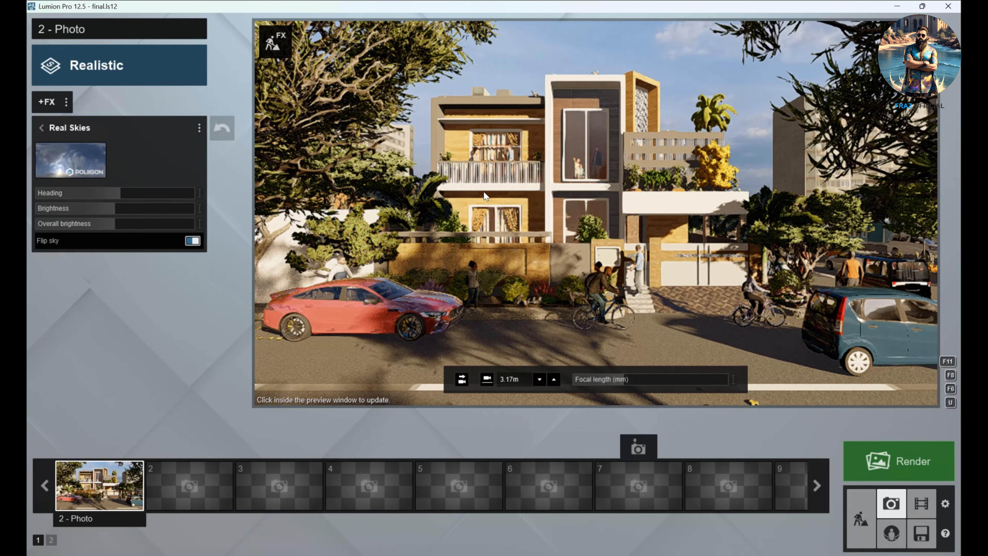
pyautogui.click(192, 241)
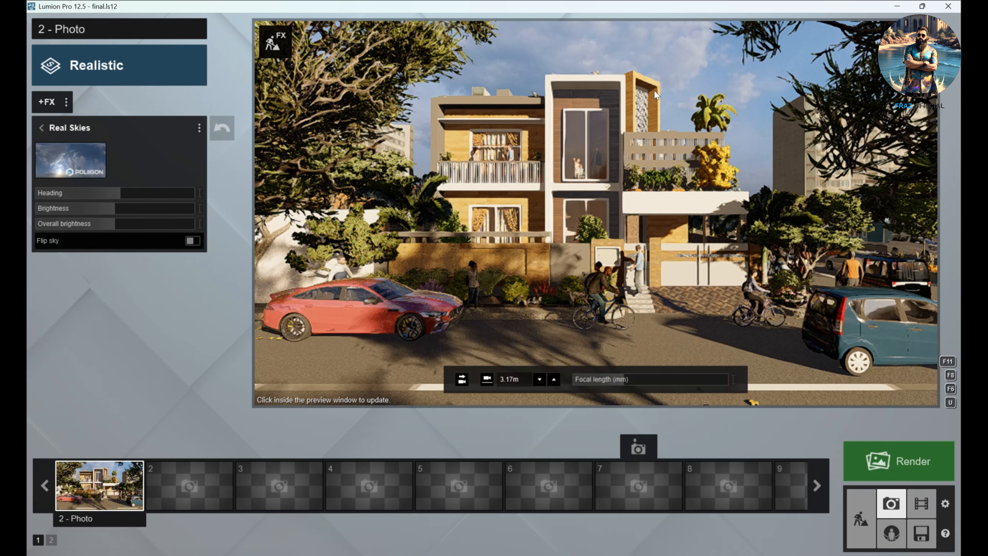
pyautogui.click(41, 128)
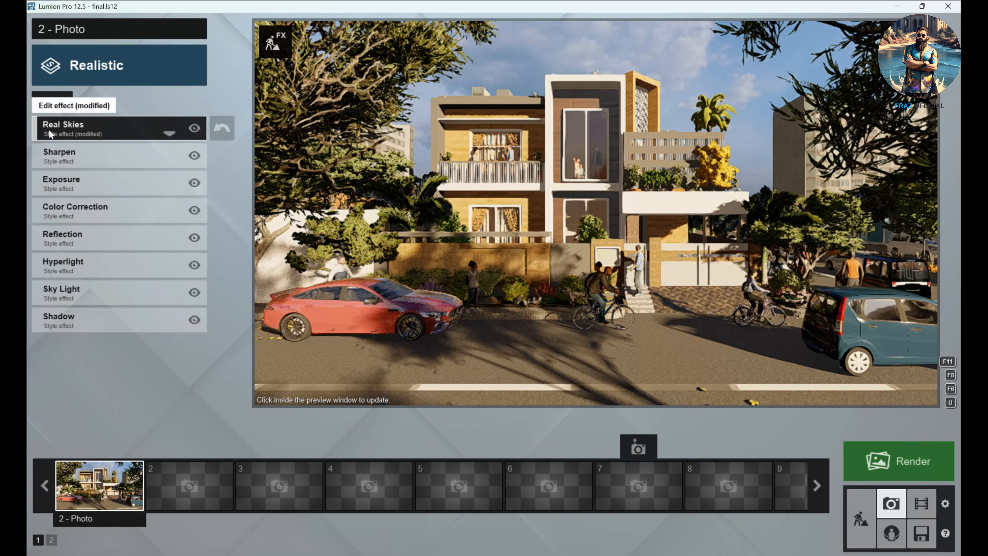
# - Try darker and brighter levels in the Exposure effect and set its exposure to 0.6
pyautogui.click(95, 187)
pyautogui.moveTo(113, 150)
pyautogui.mouseDown()
pyautogui.moveTo(149, 151)
pyautogui.moveTo(63, 153)
pyautogui.moveTo(111, 152)
pyautogui.mouseUp()
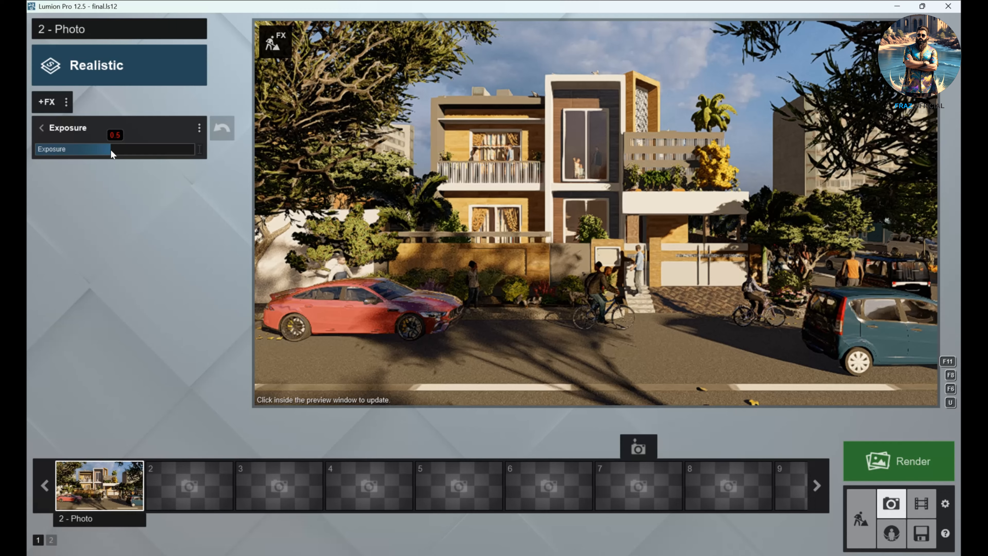
pyautogui.moveTo(111, 150); pyautogui.dragTo(115, 134)
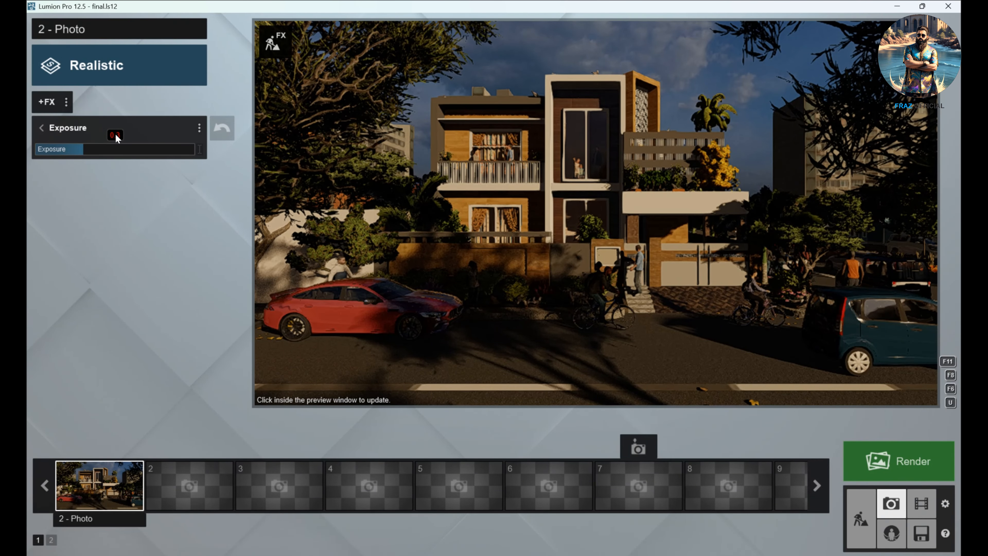
pyautogui.moveTo(115, 134); pyautogui.dragTo(115, 133)
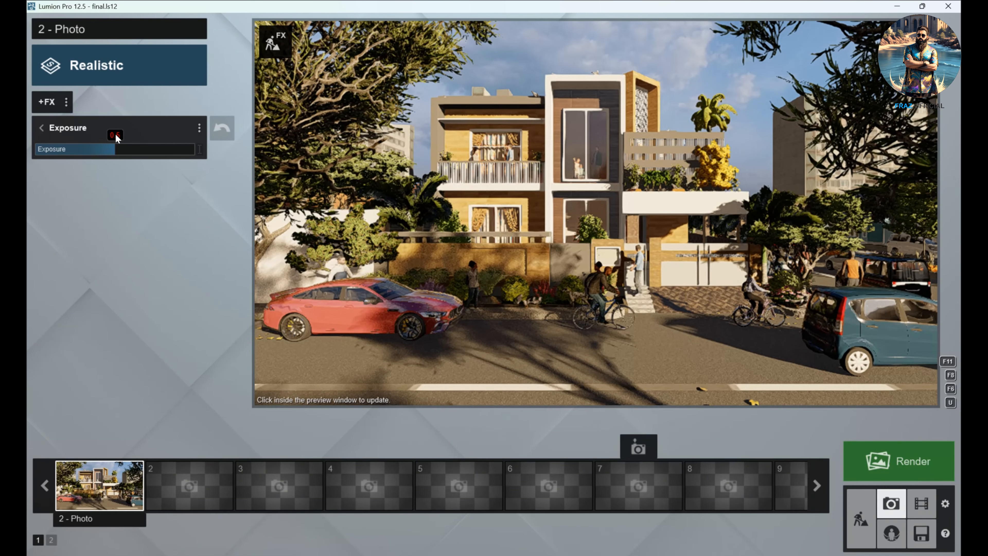
pyautogui.moveTo(115, 134); pyautogui.dragTo(115, 134)
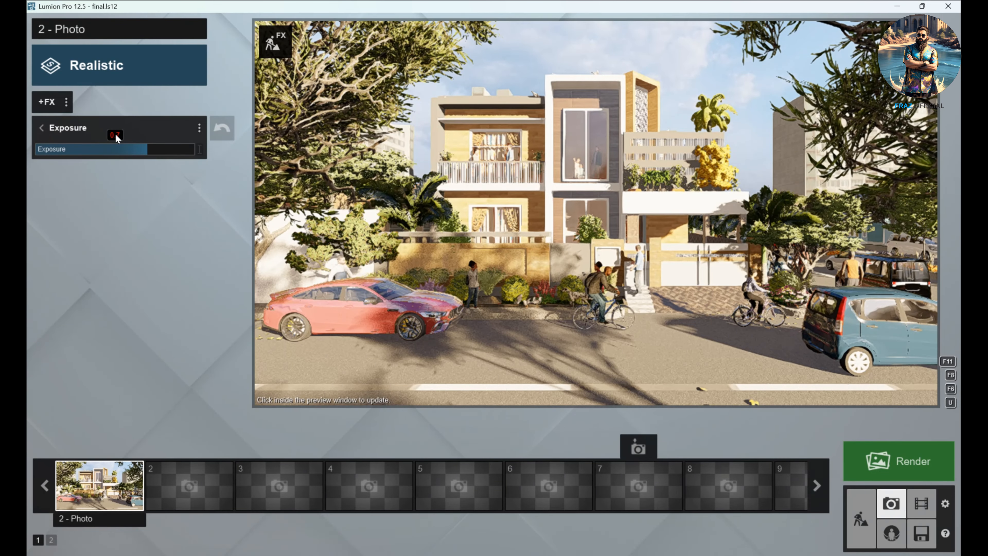
pyautogui.press('BackSpace')
pyautogui.write('6')
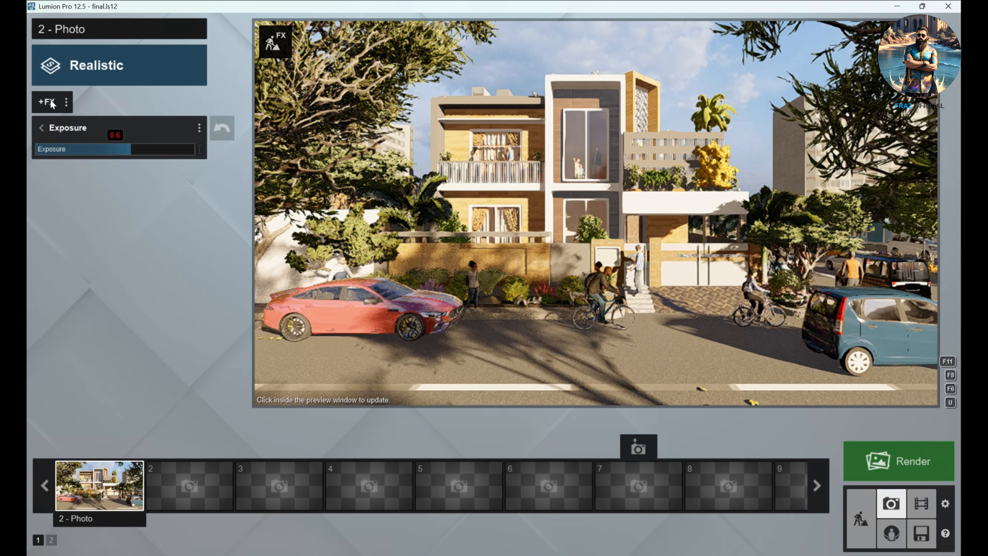
pyautogui.click(42, 128)
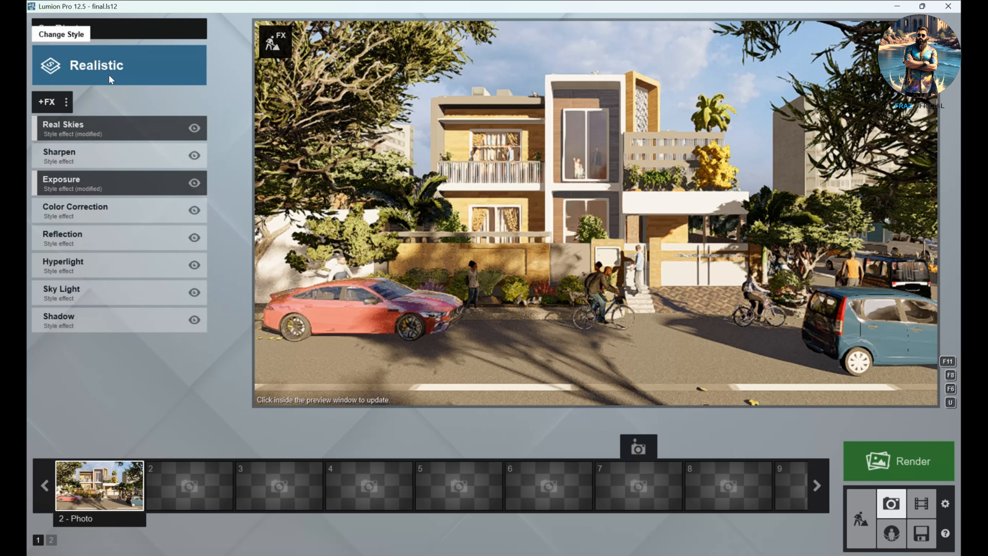
# - Try the Custom Style on the photo
pyautogui.click(65, 103)
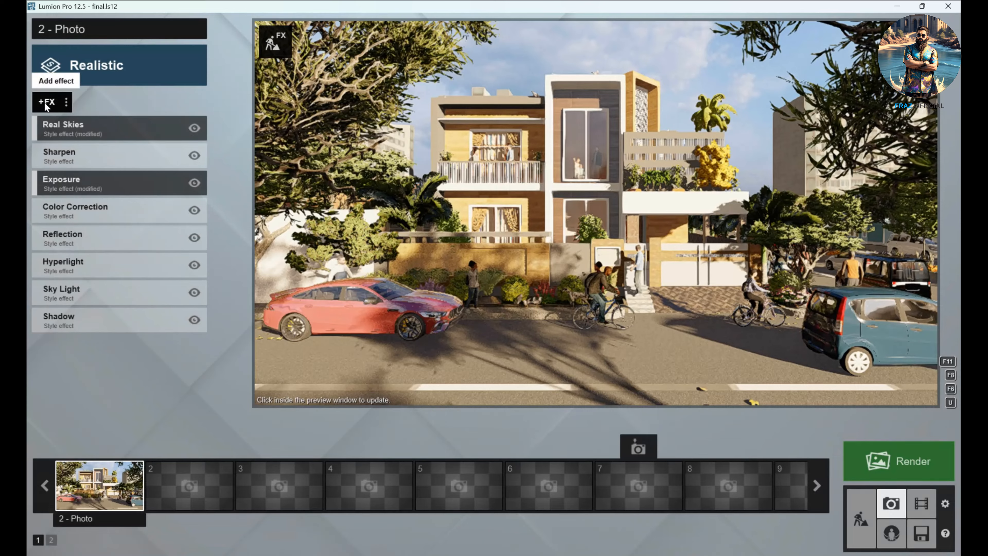
pyautogui.click(46, 102)
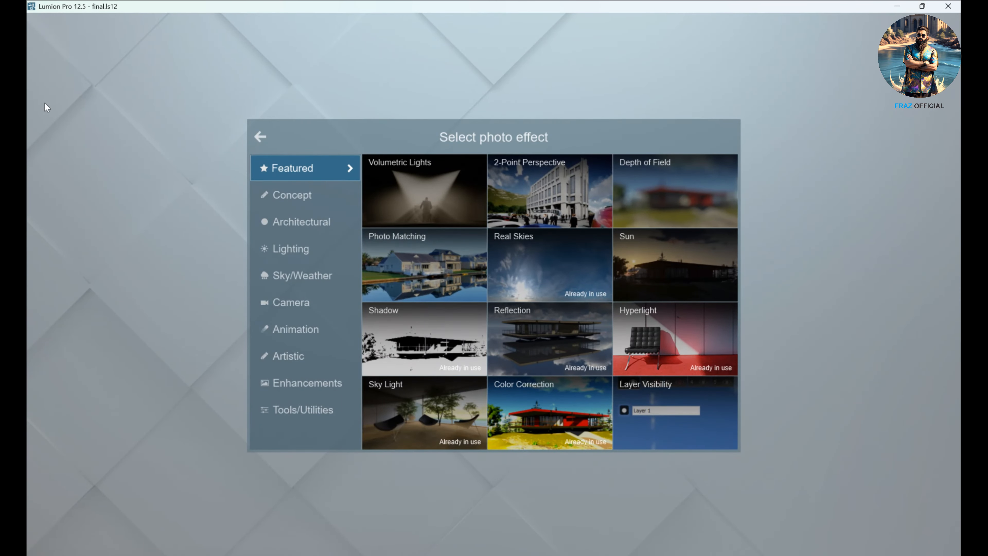
pyautogui.click(263, 137)
pyautogui.click(72, 70)
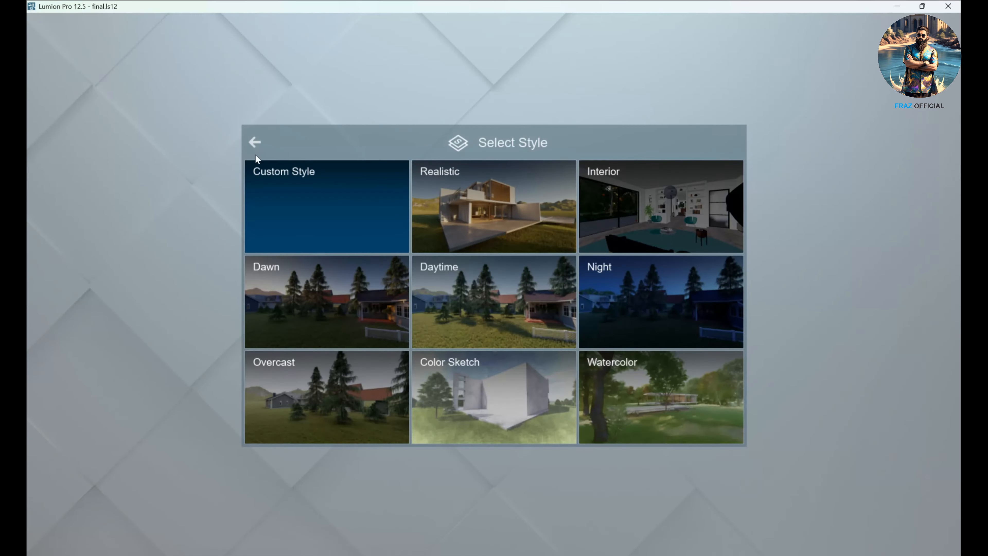
pyautogui.click(305, 199)
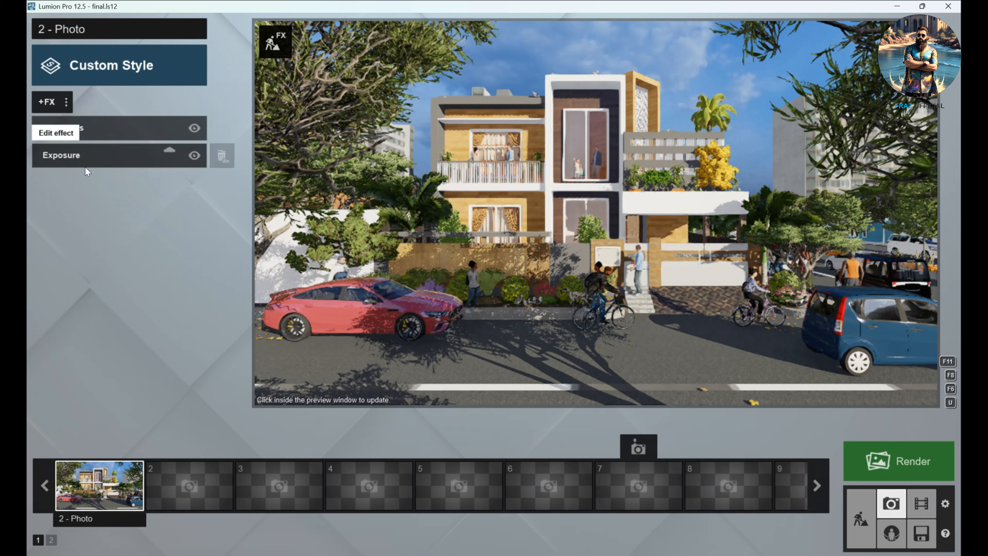
# - Look through the available photo effects in the categories from Featured to Tools/Utilities without adding one
pyautogui.click(65, 104)
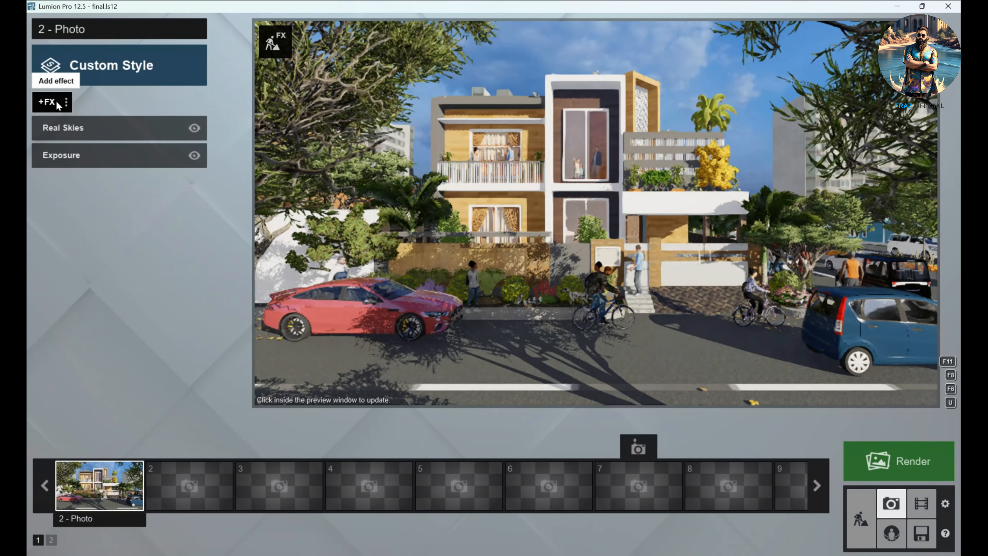
pyautogui.click(64, 103)
pyautogui.click(47, 102)
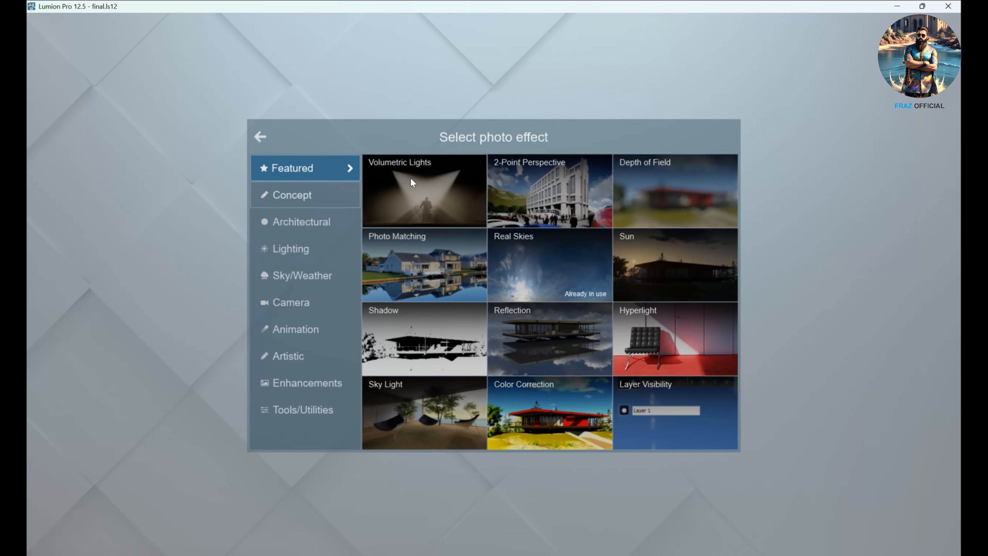
pyautogui.click(317, 196)
pyautogui.click(309, 221)
pyautogui.click(306, 249)
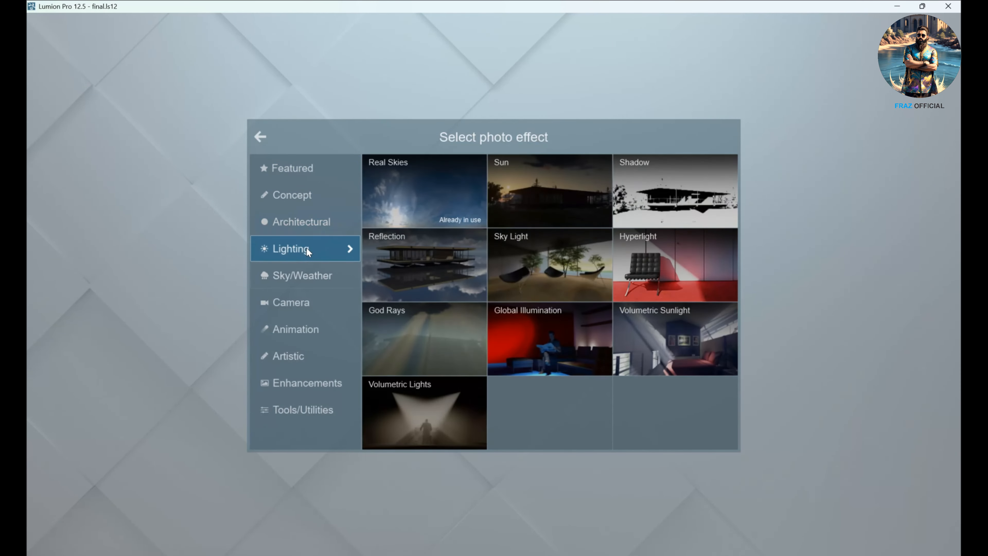
pyautogui.click(299, 173)
pyautogui.click(299, 195)
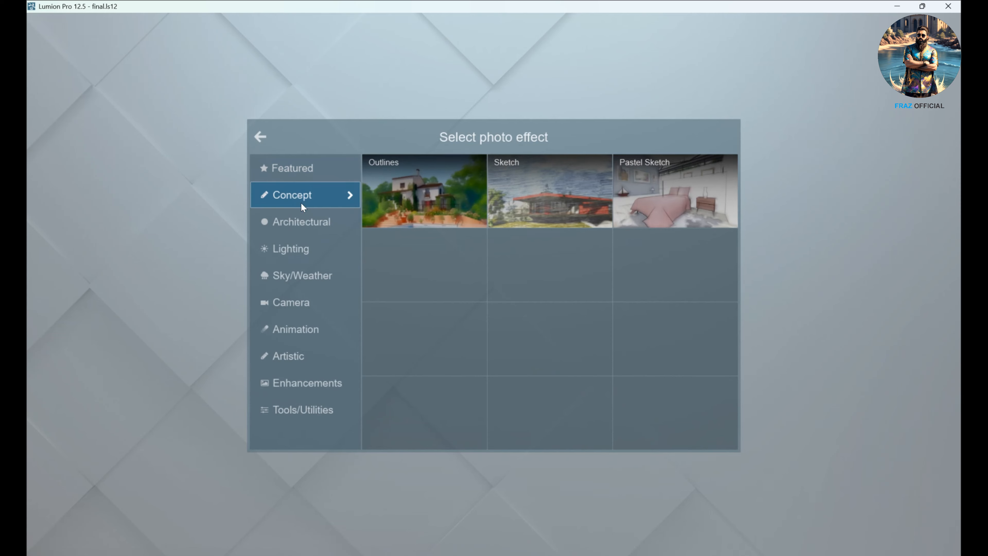
pyautogui.click(297, 228)
pyautogui.click(298, 249)
pyautogui.click(298, 301)
pyautogui.click(302, 331)
pyautogui.click(299, 357)
pyautogui.click(296, 410)
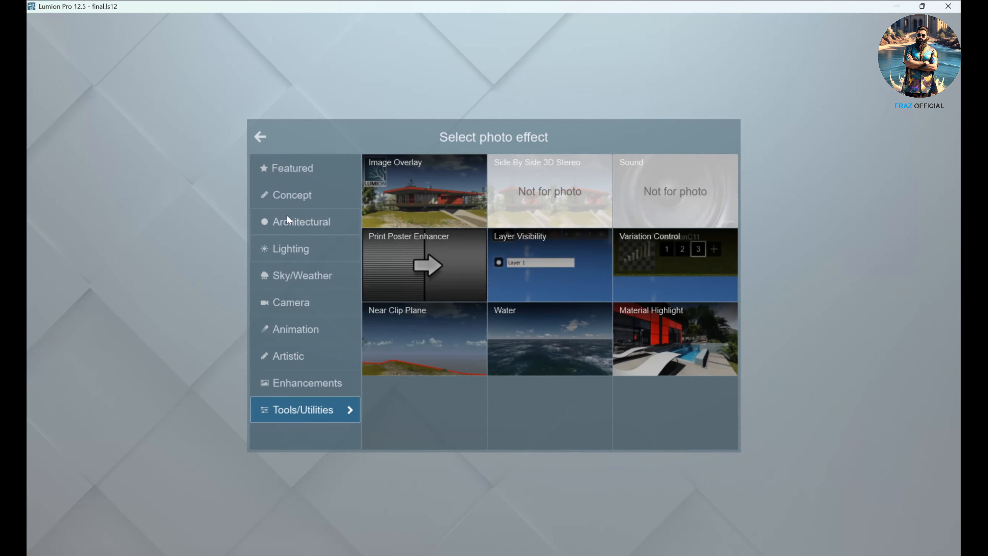
pyautogui.click(298, 167)
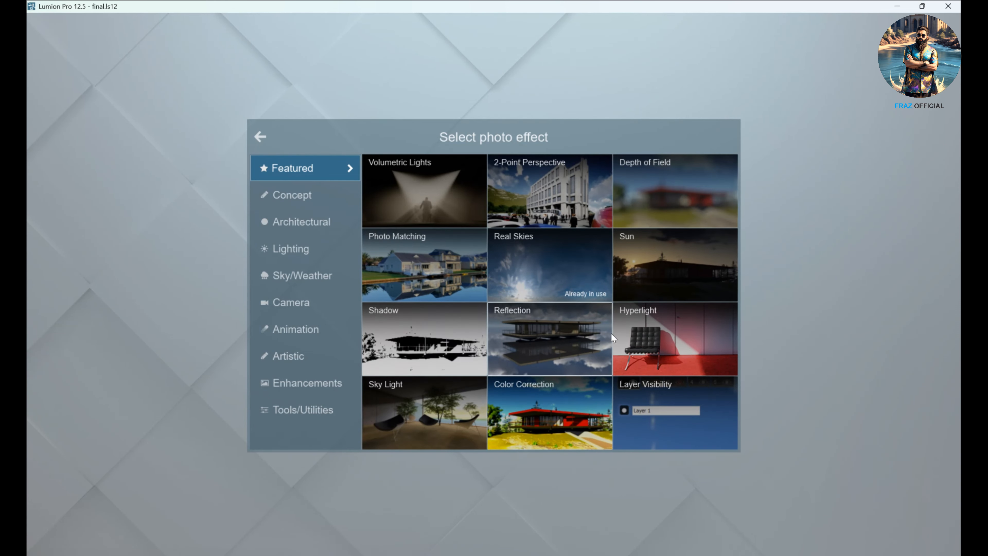
pyautogui.click(259, 137)
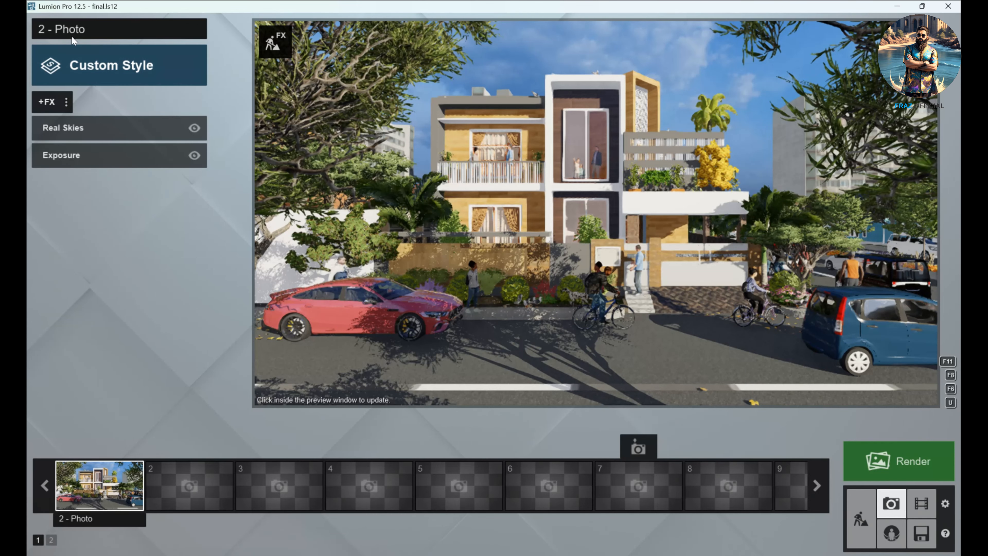
# - Switch the photo's style from Custom Style back to Realistic
pyautogui.click(97, 59)
pyautogui.click(530, 201)
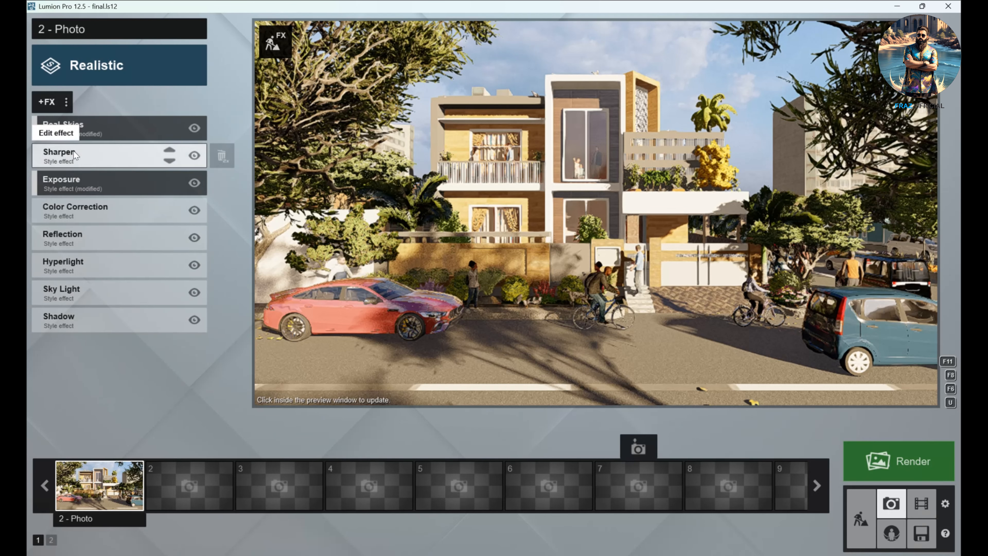
# - In the Reflection effect, add reflection planes to the glass of the four front windows on both floors
pyautogui.click(113, 239)
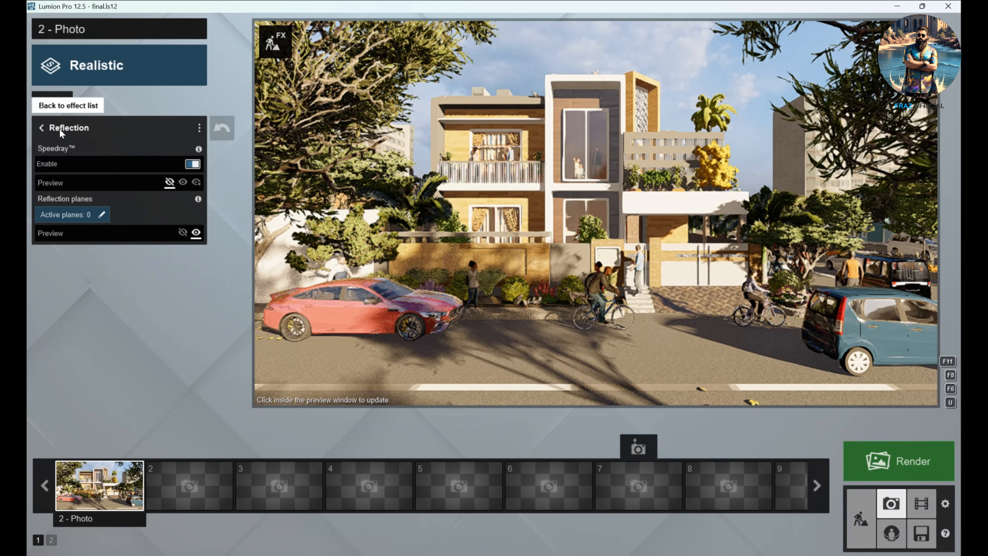
pyautogui.click(63, 213)
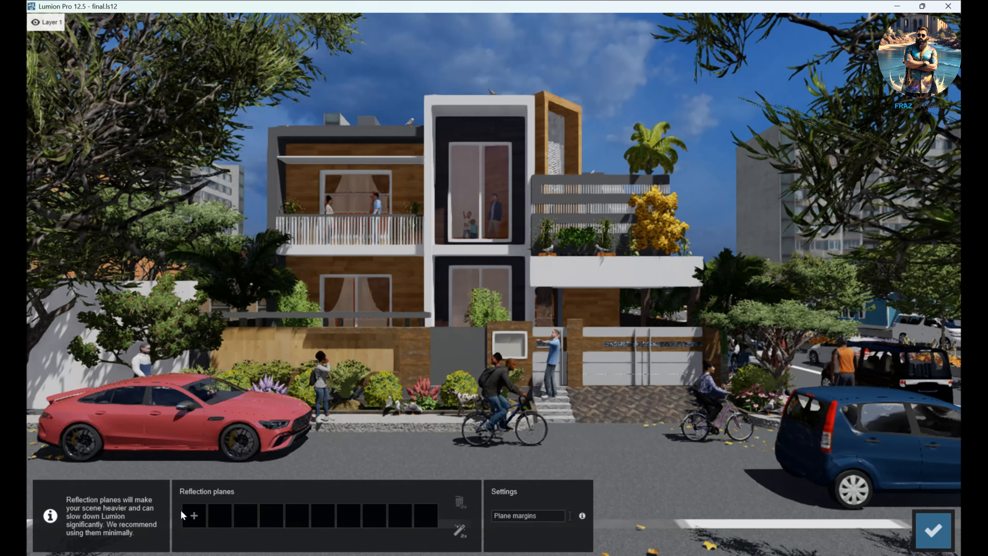
pyautogui.click(193, 515)
pyautogui.click(361, 189)
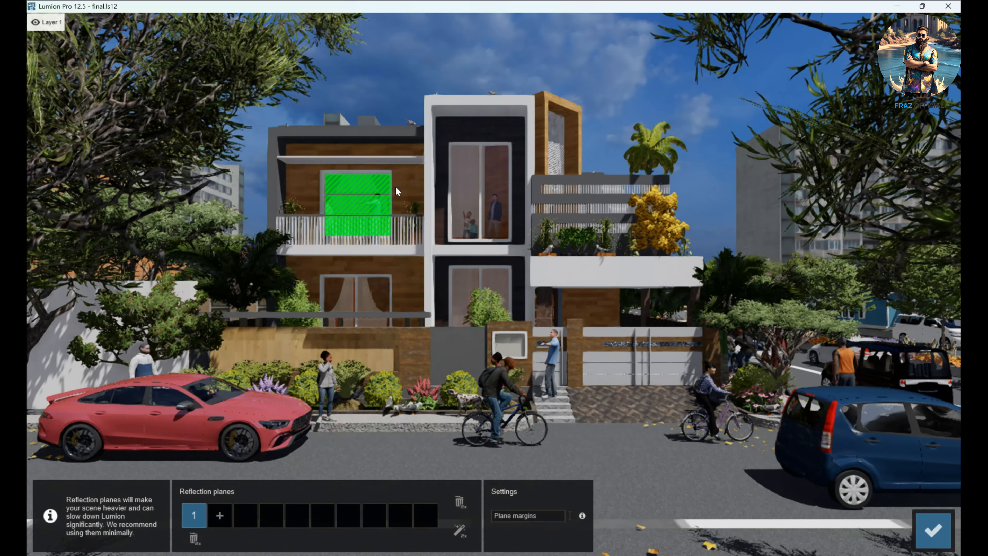
pyautogui.click(221, 514)
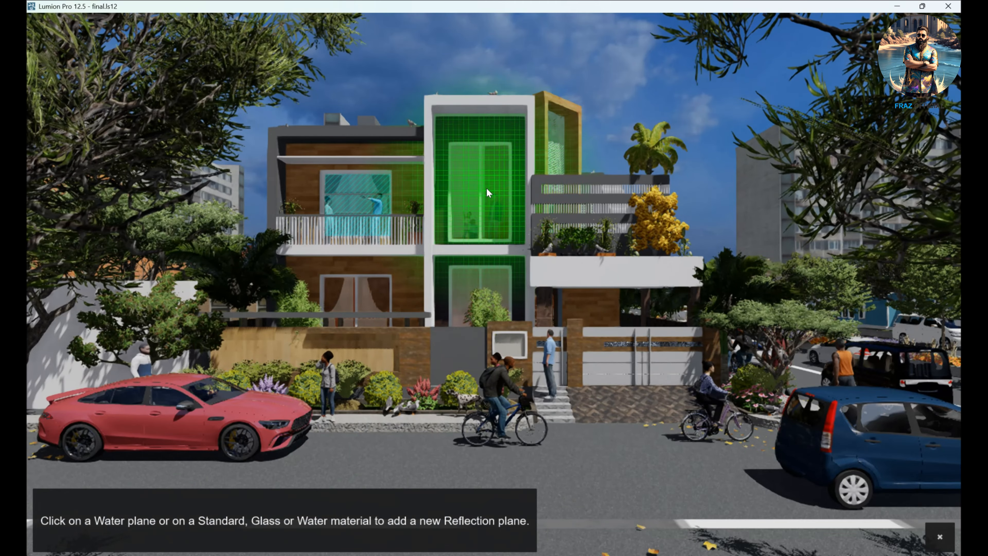
pyautogui.click(503, 204)
pyautogui.click(221, 514)
pyautogui.click(388, 303)
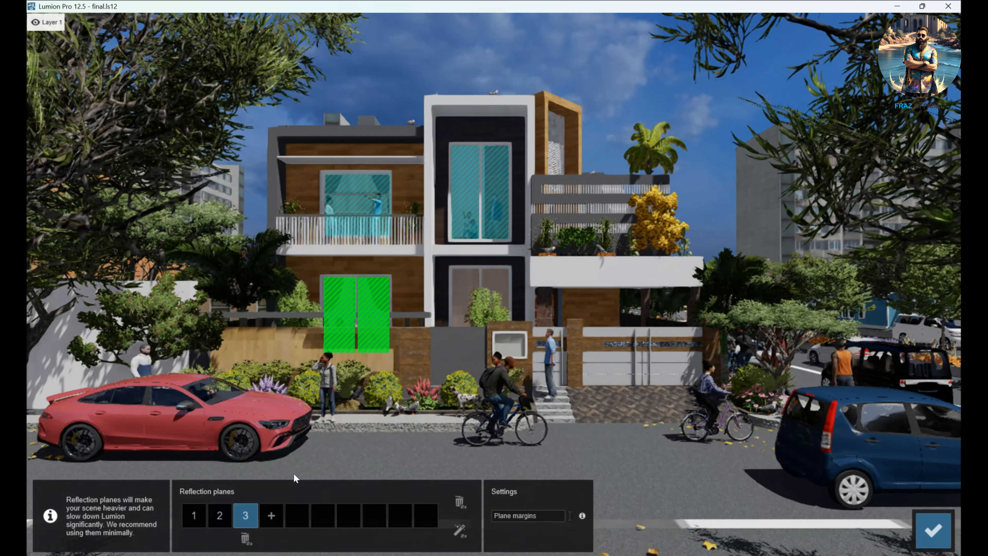
pyautogui.click(271, 515)
pyautogui.click(480, 311)
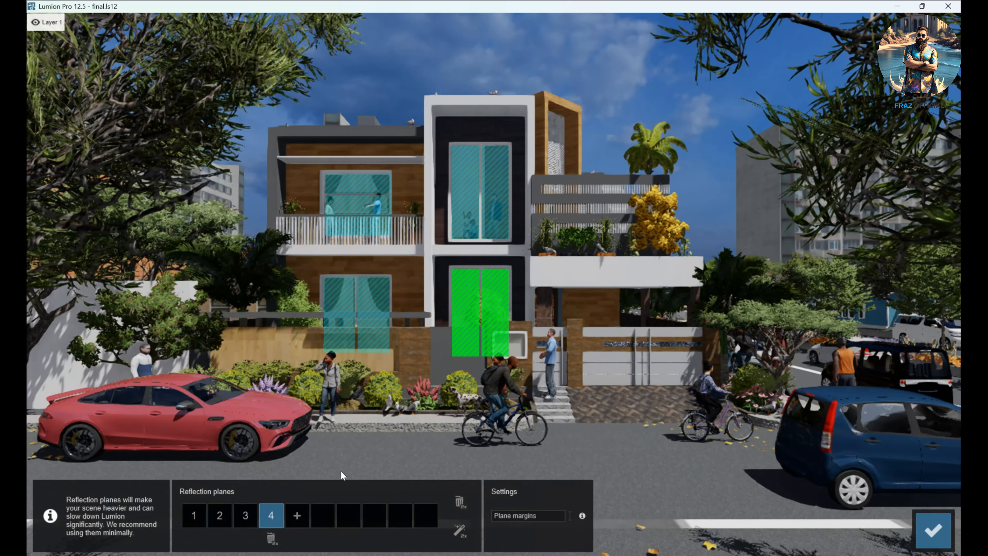
# - Add reflection planes to the wall under the carport, the boundary wall pillar and the wood-clad front facade
pyautogui.click(297, 515)
pyautogui.click(566, 311)
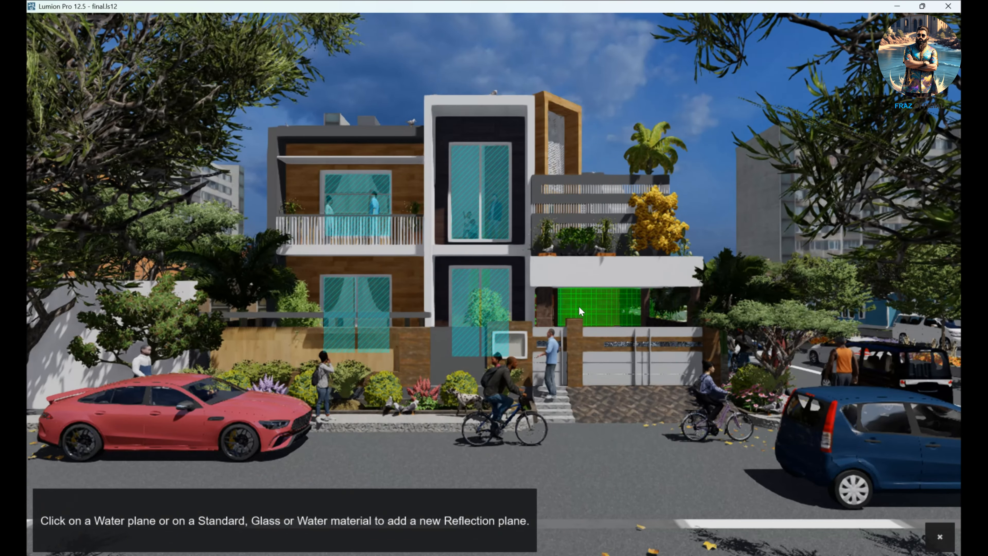
pyautogui.click(323, 515)
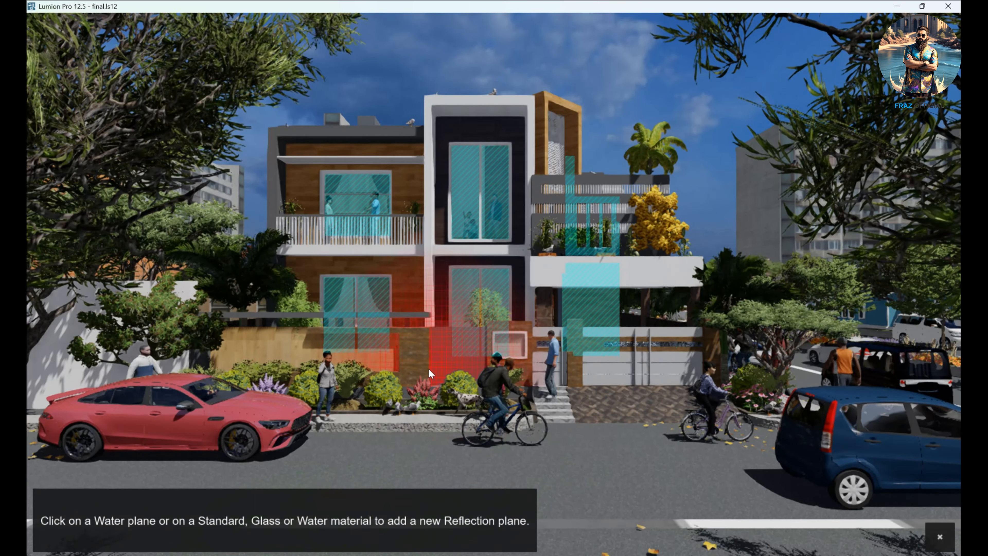
pyautogui.click(410, 353)
pyautogui.click(347, 515)
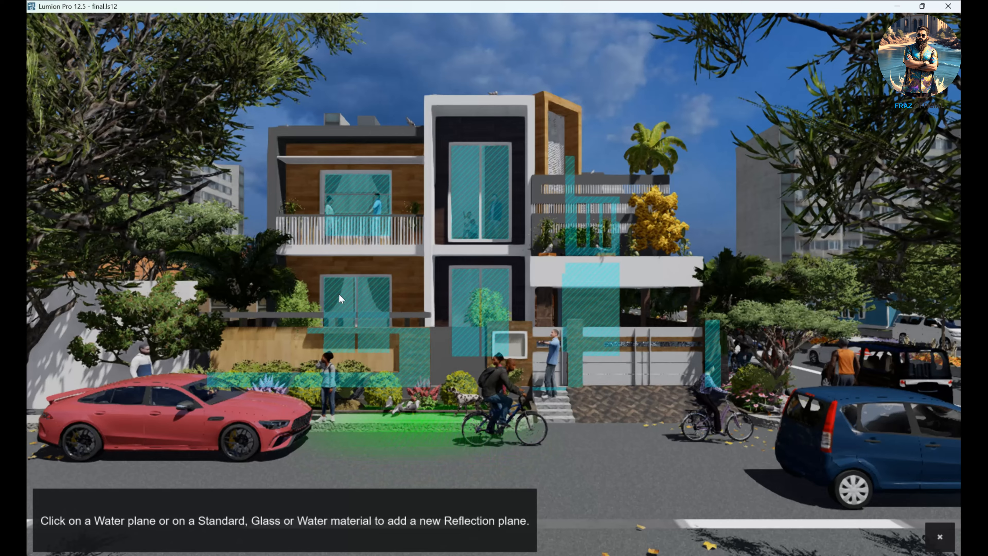
pyautogui.click(306, 180)
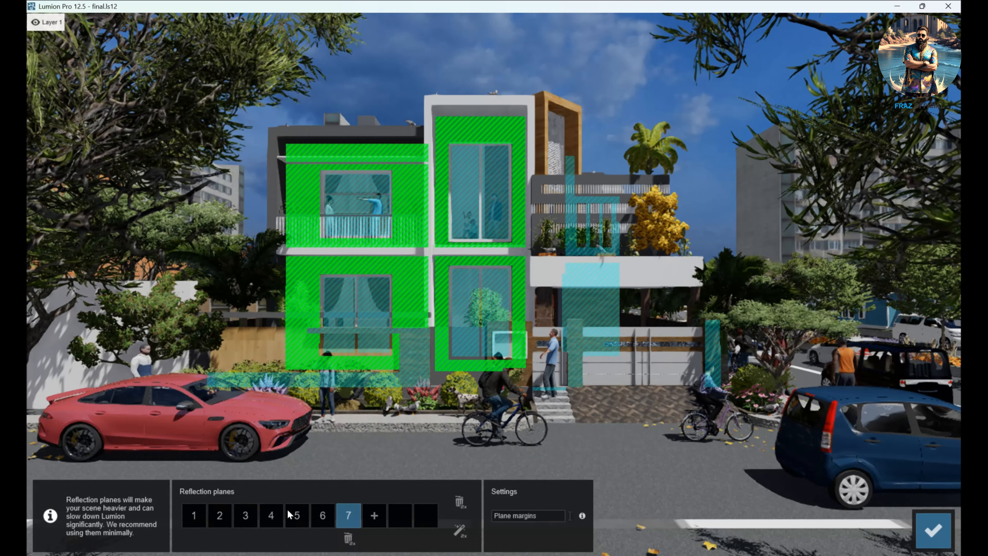
# - Add reflection planes to the tower frame's side face, the entrance surface and the boundary wall around the niche, and finish editing the Reflection effect
pyautogui.click(375, 515)
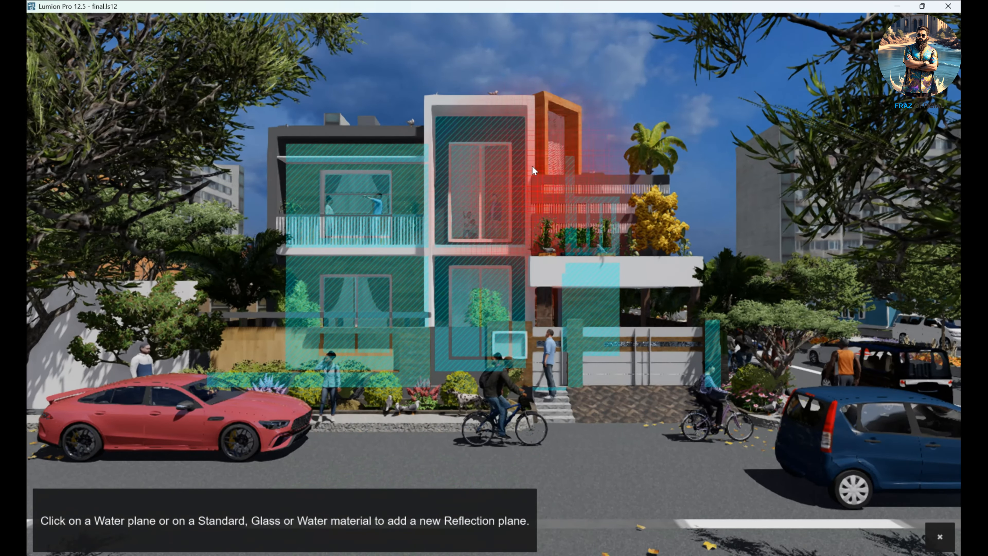
pyautogui.click(541, 132)
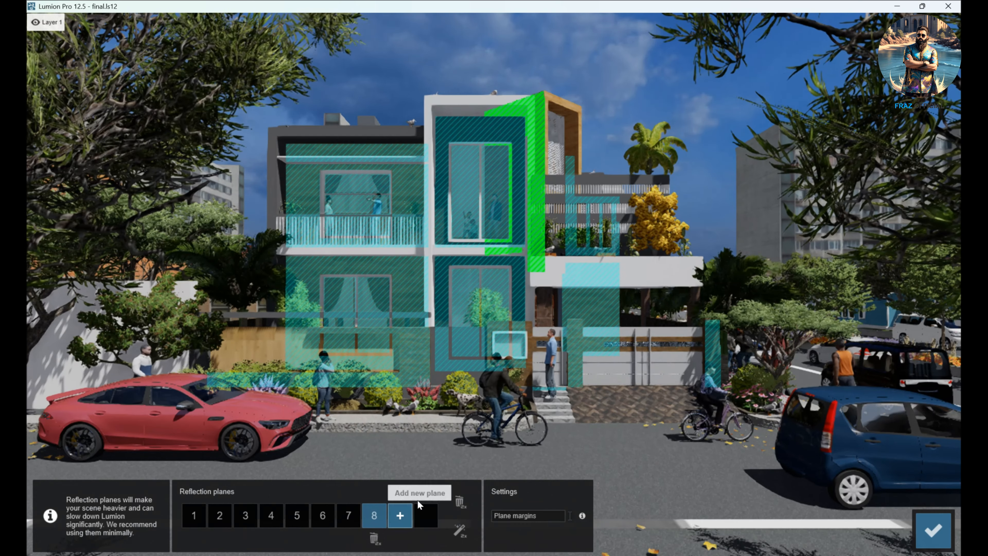
pyautogui.click(399, 516)
pyautogui.click(548, 314)
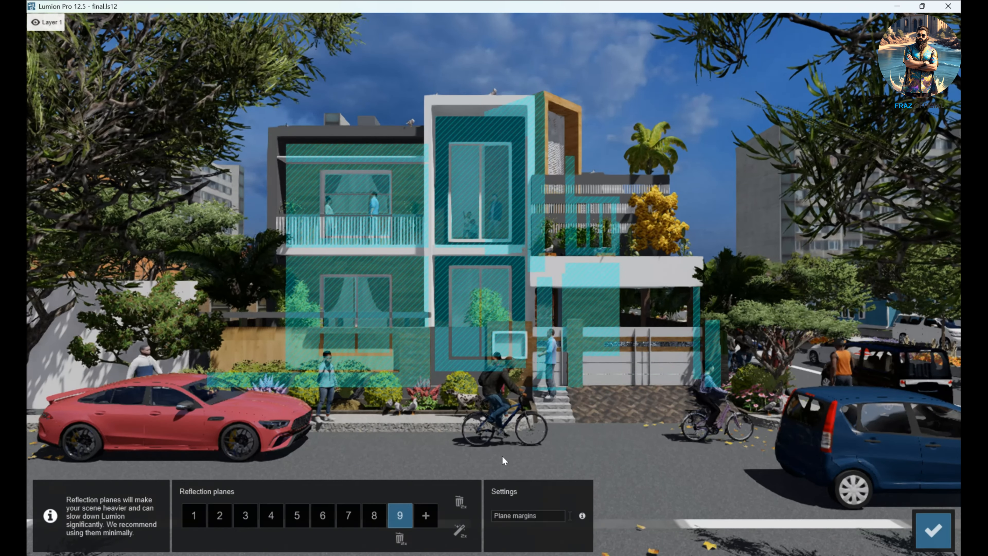
pyautogui.click(426, 515)
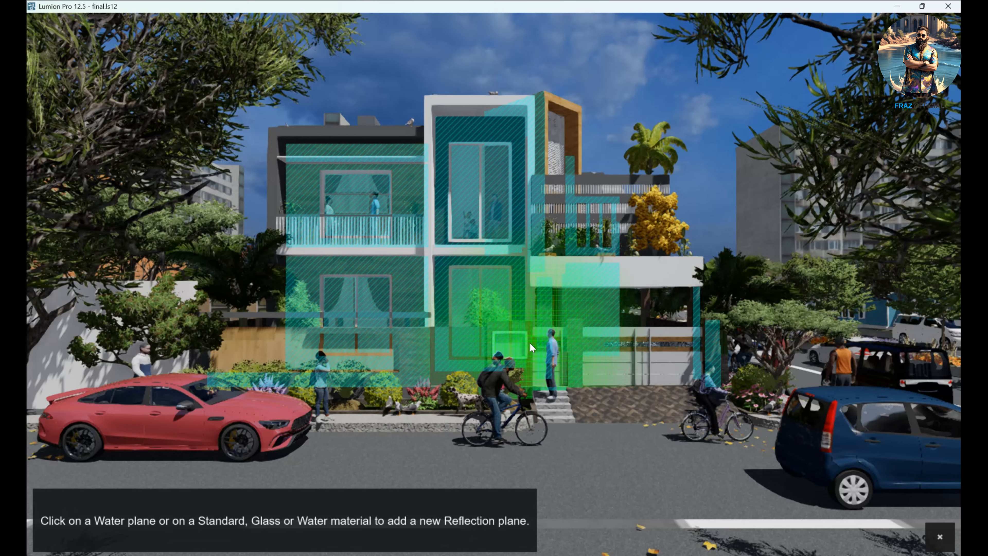
pyautogui.click(521, 351)
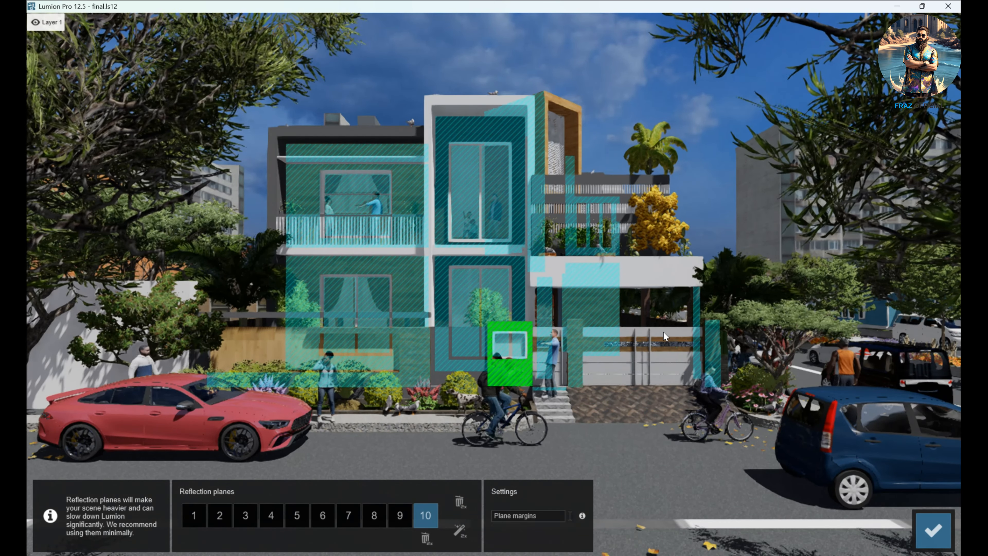
pyautogui.click(935, 533)
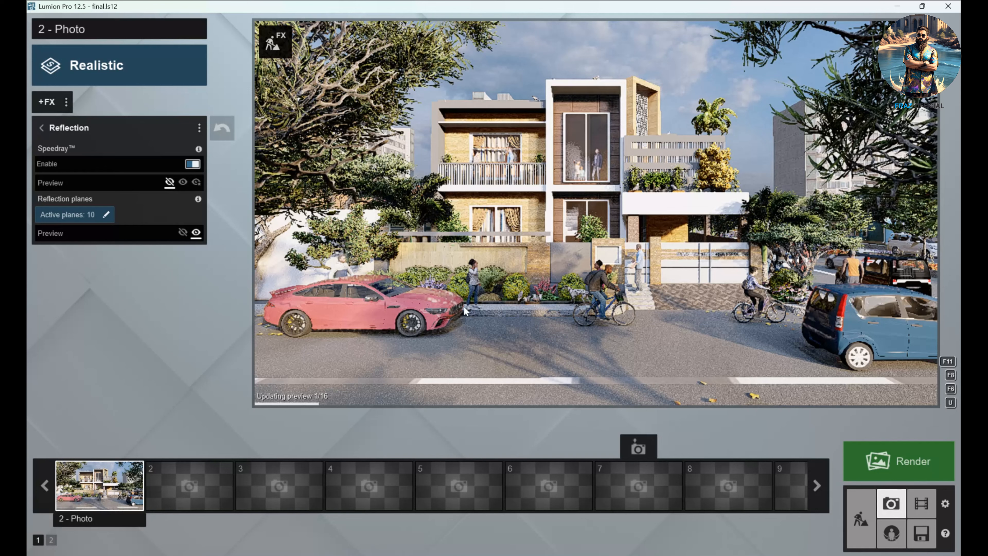
pyautogui.click(37, 126)
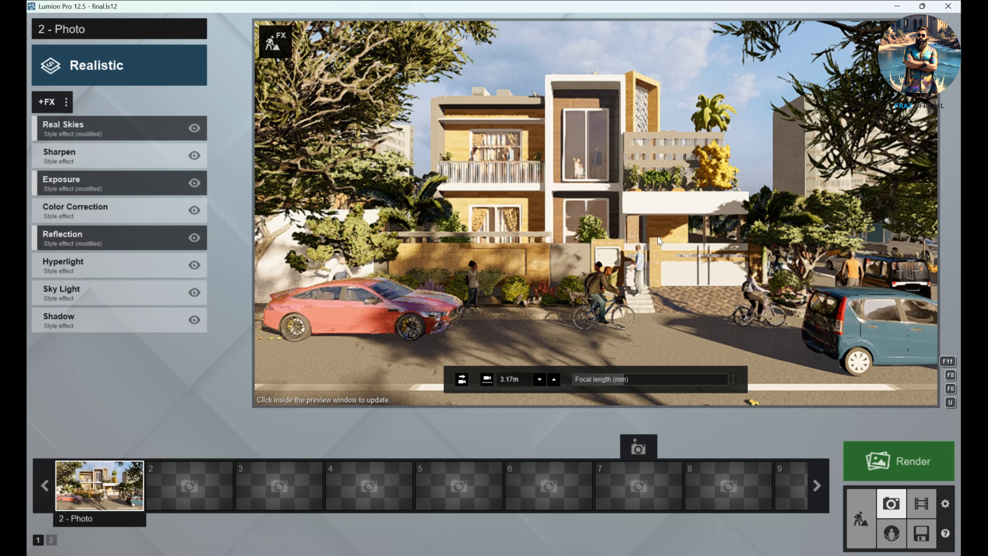
# - Render the current shot at Desktop size, 1920x1080, save it as a JPG file and close the finished render
pyautogui.click(911, 467)
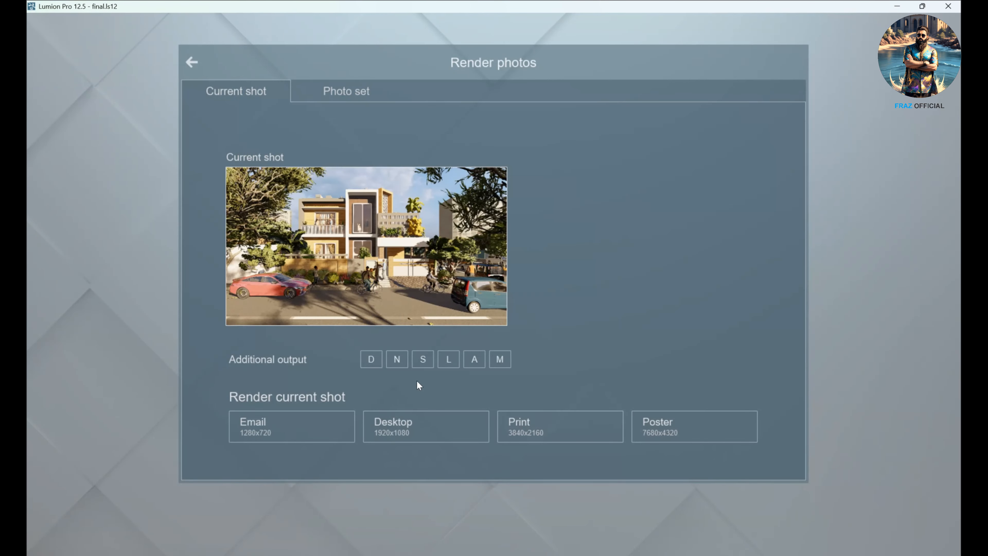
pyautogui.click(448, 437)
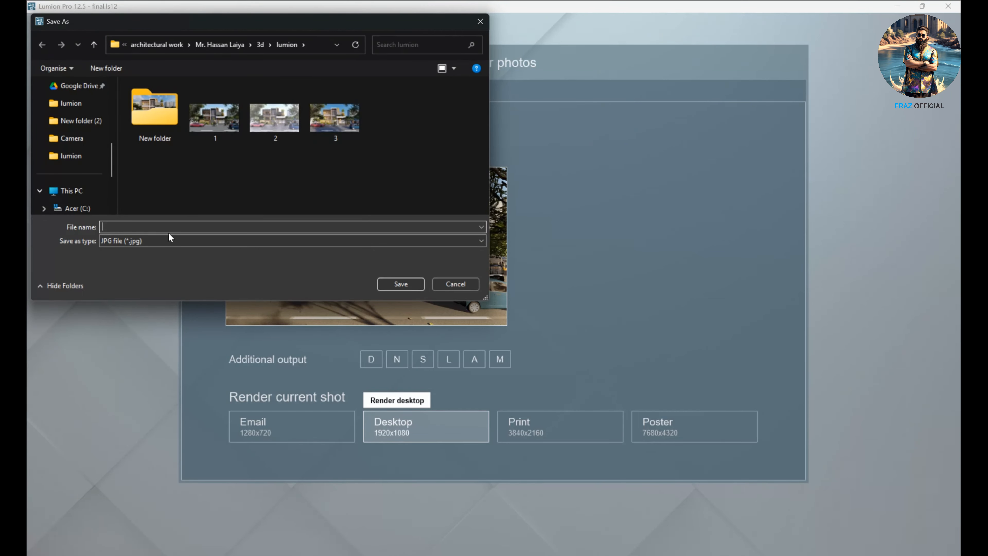
pyautogui.click(401, 284)
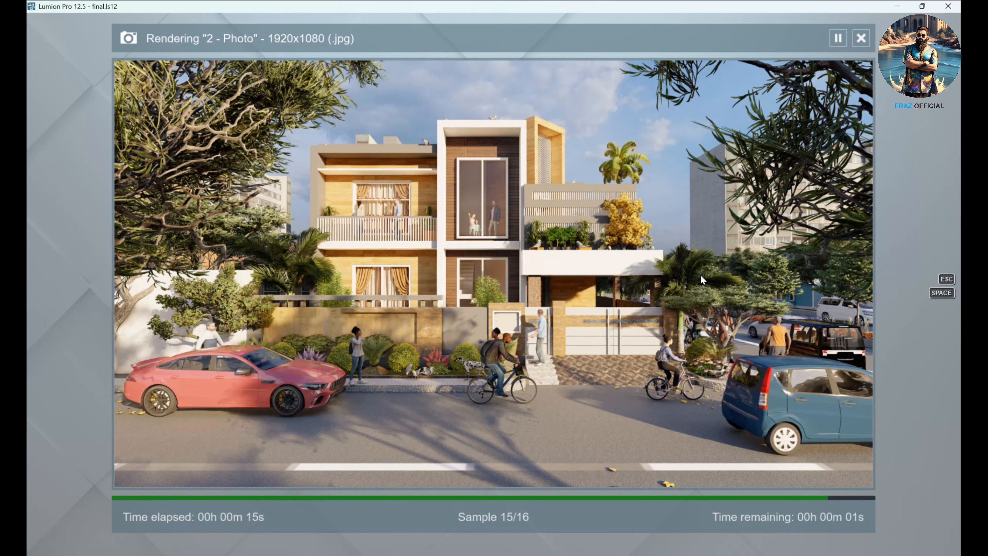
pyautogui.click(815, 471)
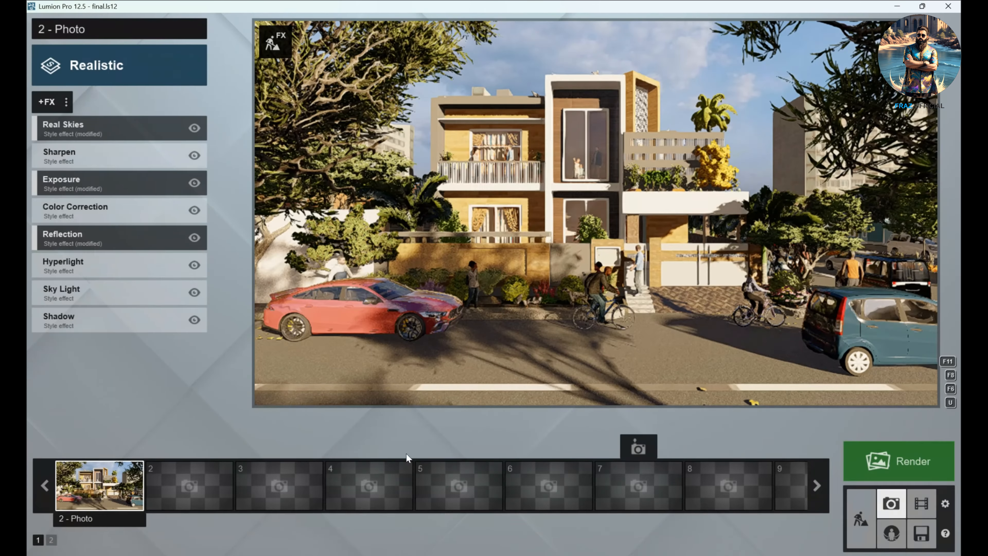
# - Frame the palm-lined side of the house from across the street at about 2.9 m camera height and store it in photo slot 2
pyautogui.click(194, 502)
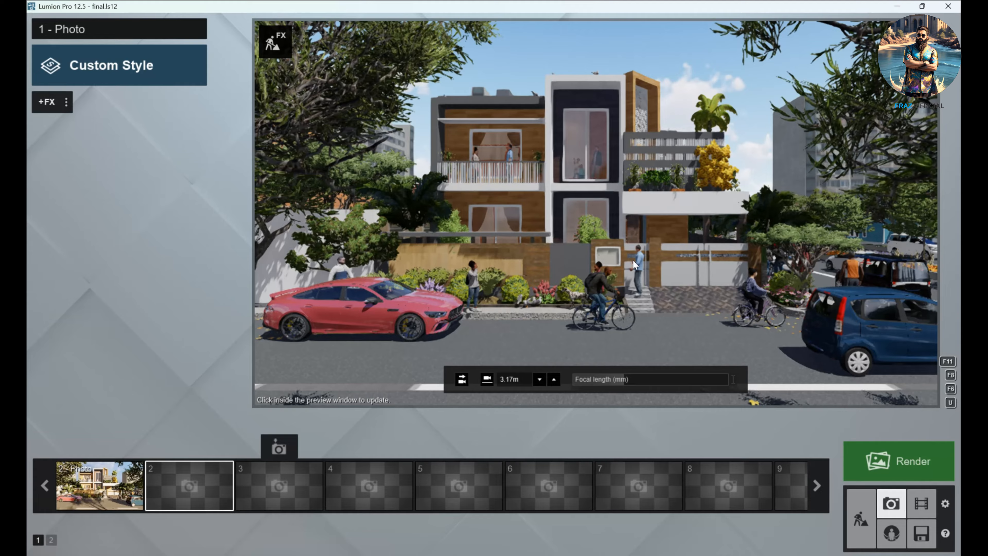
pyautogui.press('d')
pyautogui.moveTo(633, 265)
pyautogui.mouseDown(button='right')
pyautogui.moveTo(739, 267)
pyautogui.moveTo(615, 267)
pyautogui.mouseUp(button='right')
pyautogui.press('s')
pyautogui.press('d')
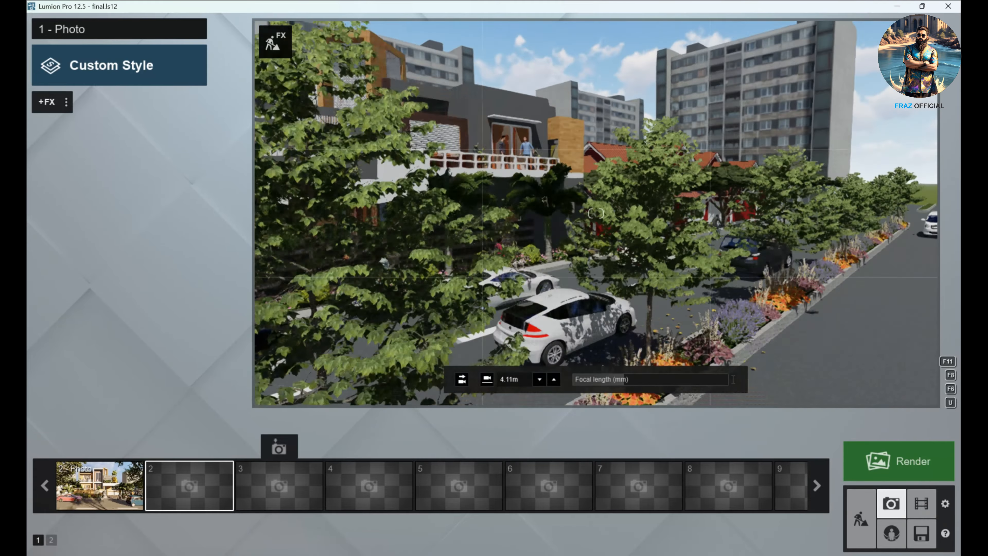
pyautogui.press('w')
pyautogui.press('s')
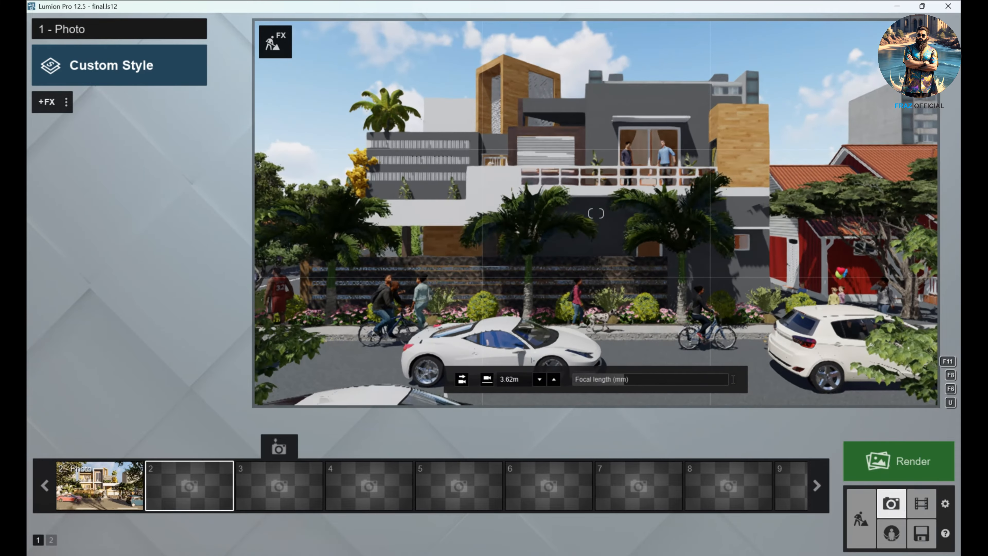
pyautogui.moveTo(596, 213)
pyautogui.mouseDown(button='right')
pyautogui.moveTo(596, 237)
pyautogui.moveTo(583, 203)
pyautogui.moveTo(589, 226)
pyautogui.moveTo(600, 211)
pyautogui.mouseUp(button='right')
pyautogui.press('d')
pyautogui.press('e')
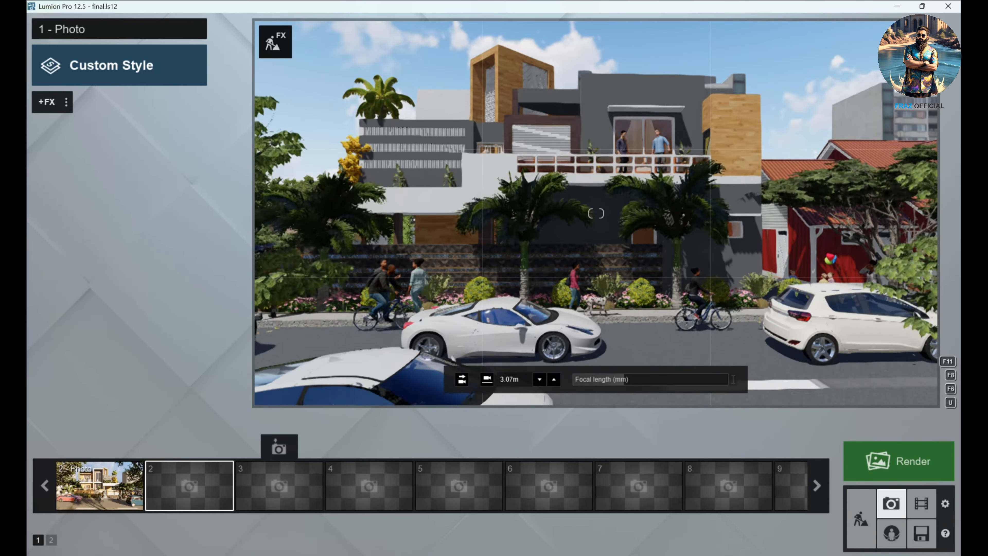
pyautogui.moveTo(596, 213); pyautogui.dragTo(595, 210, button='right')
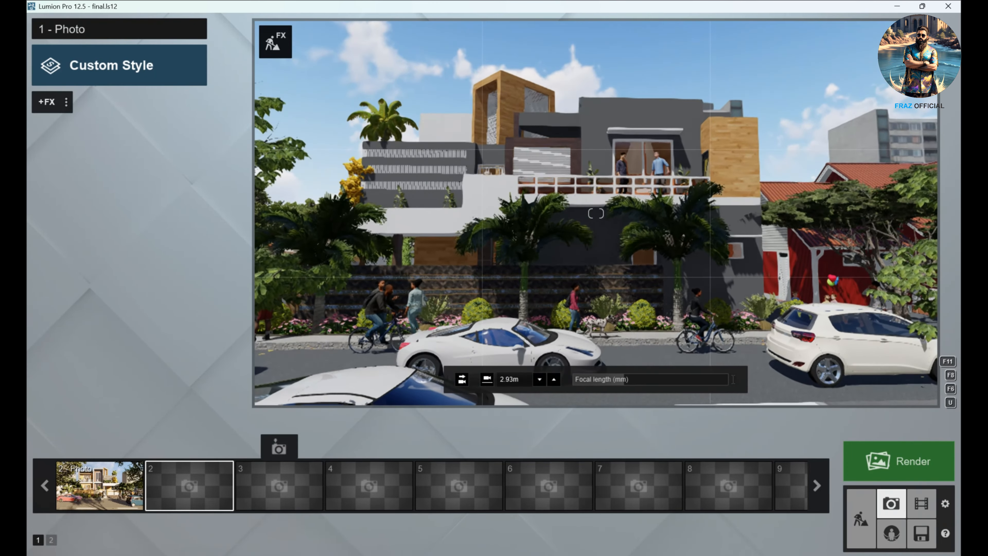
pyautogui.click(189, 451)
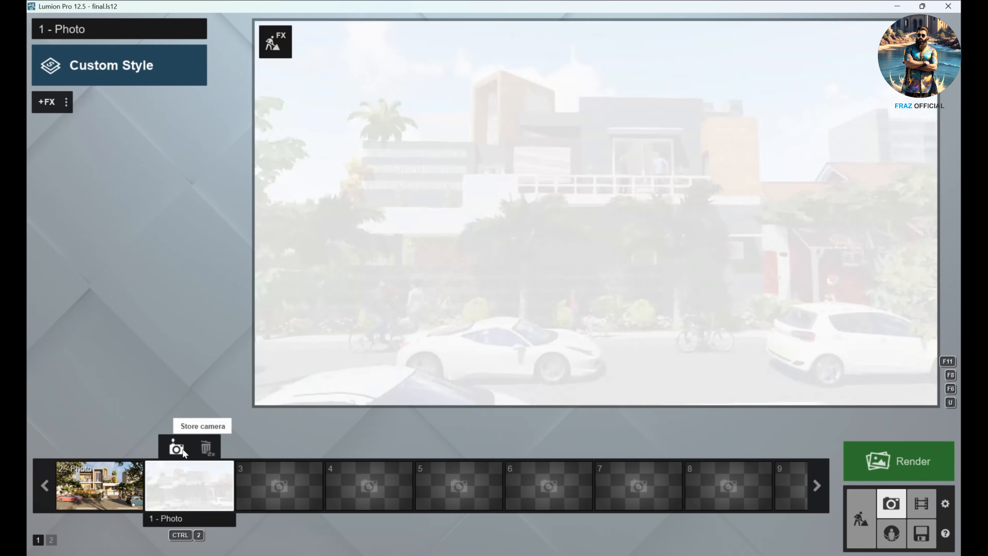
# - Copy the effect list of the front-view Realistic photo and paste it onto the side-view photo
pyautogui.click(94, 475)
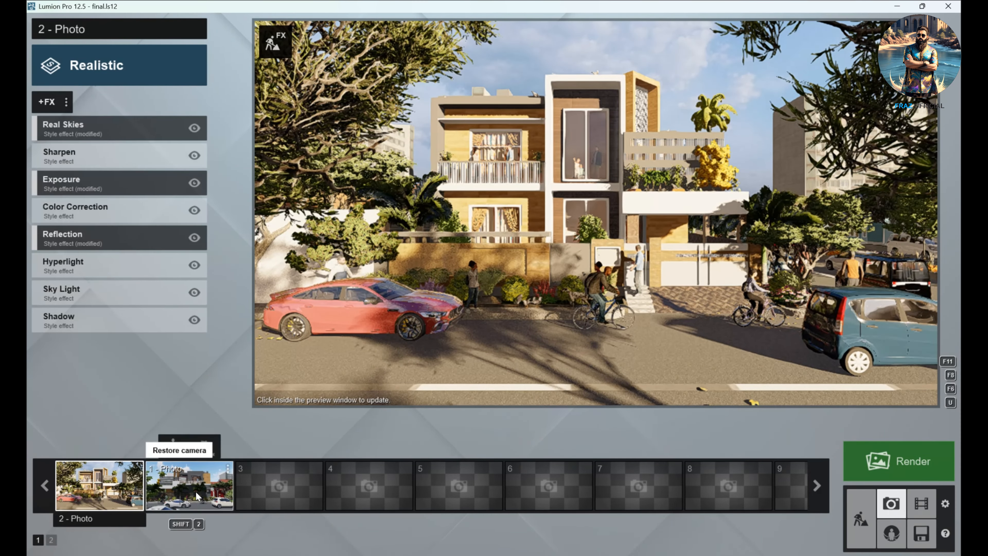
pyautogui.click(188, 483)
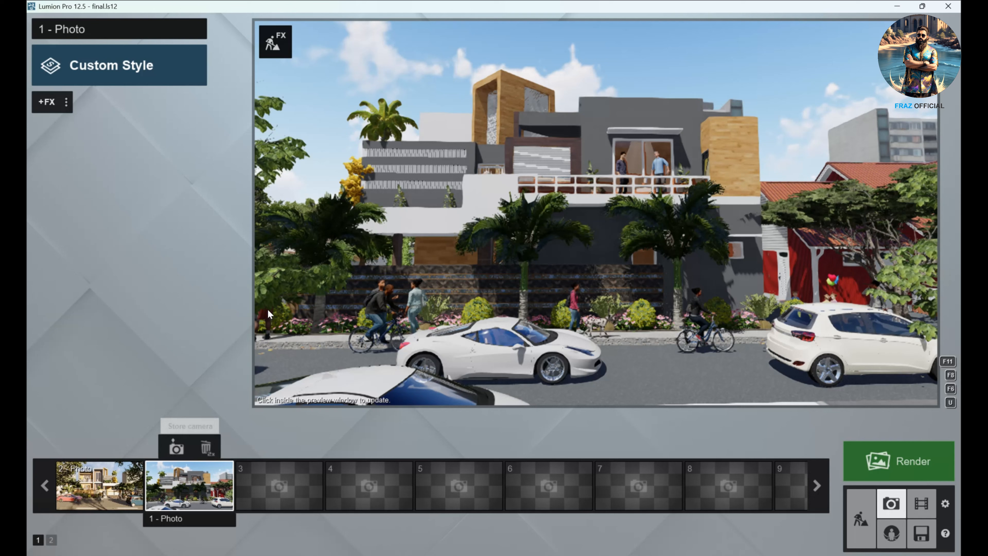
pyautogui.click(96, 483)
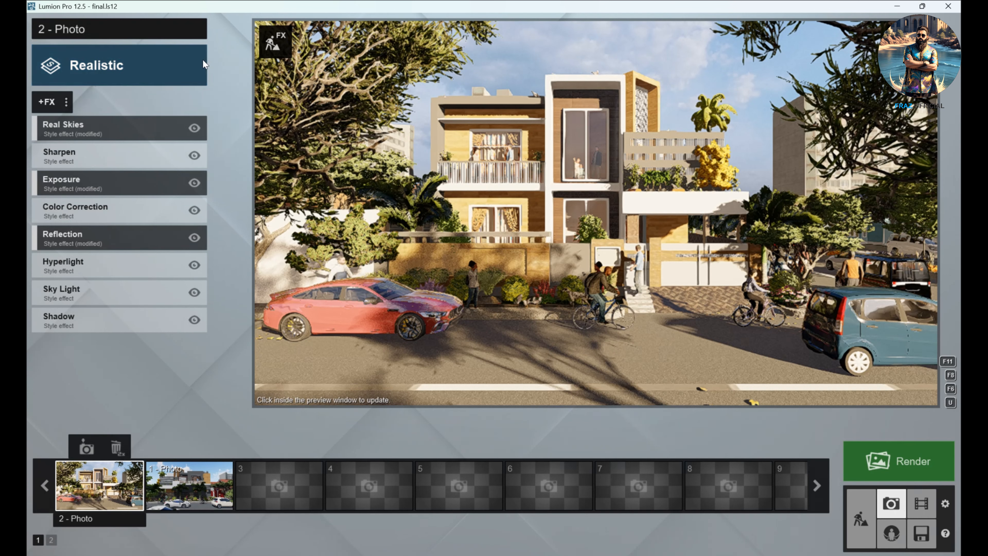
pyautogui.click(67, 102)
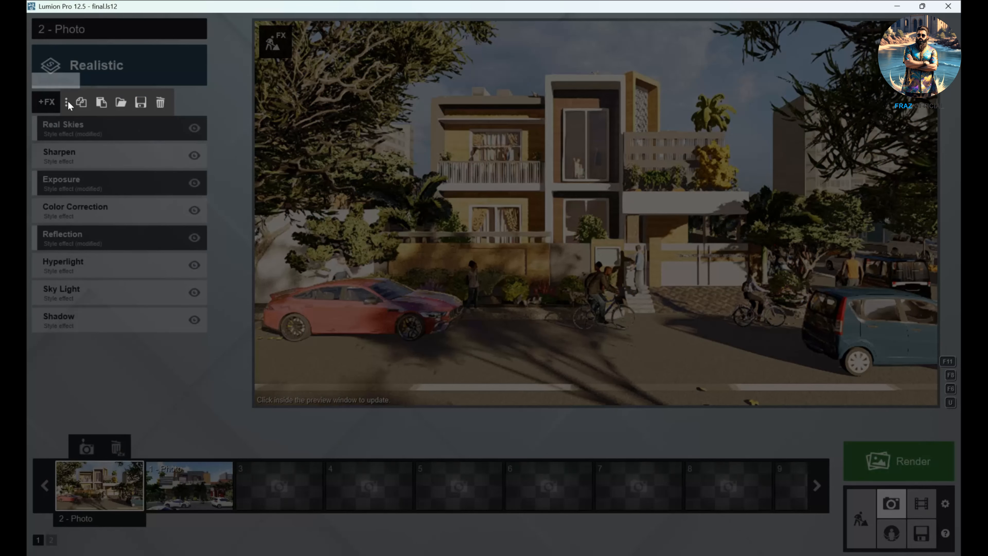
pyautogui.click(84, 104)
pyautogui.click(190, 486)
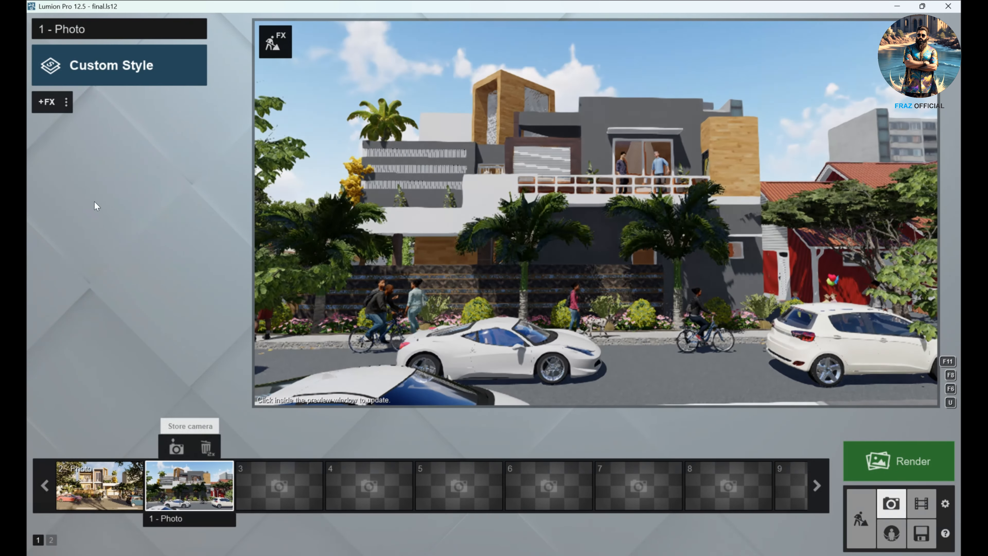
pyautogui.click(68, 102)
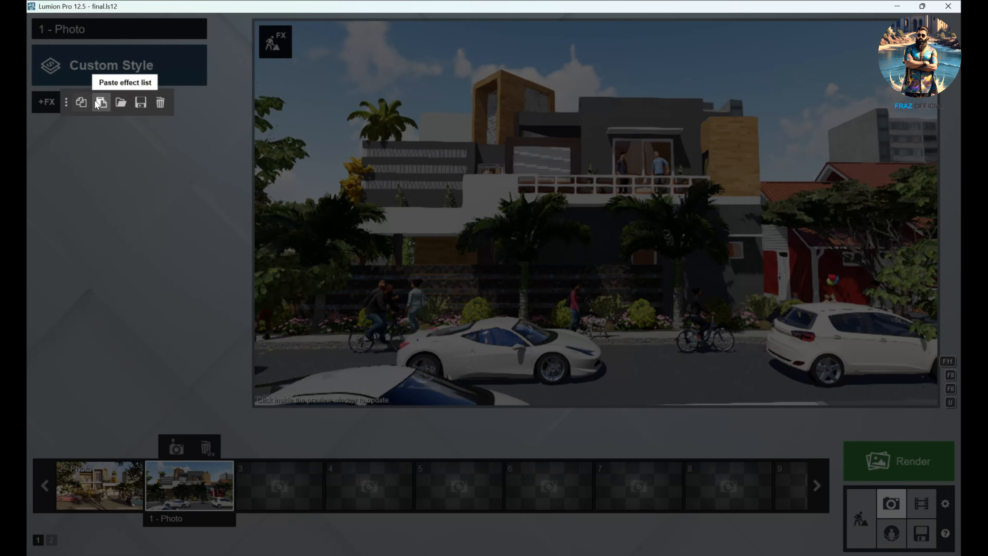
pyautogui.click(100, 103)
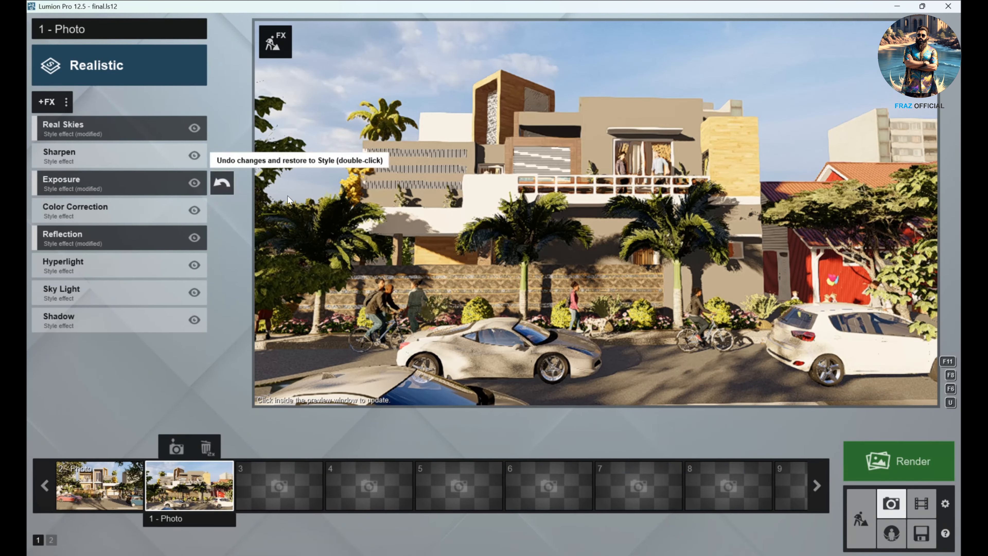
# - Render the side-view shot at Desktop size, 1920x1080, save it as JPG file 5 and close the finished render
pyautogui.click(899, 467)
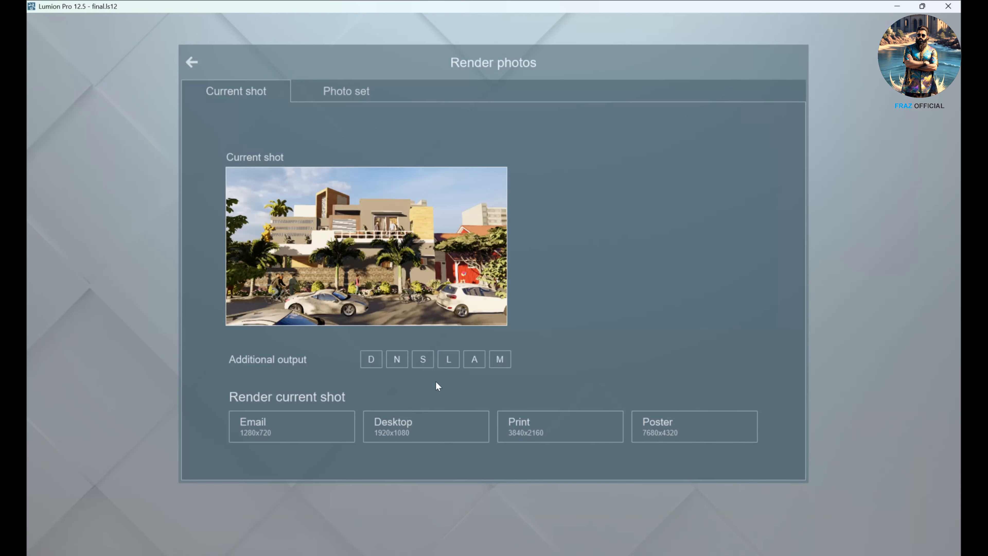
pyautogui.click(435, 434)
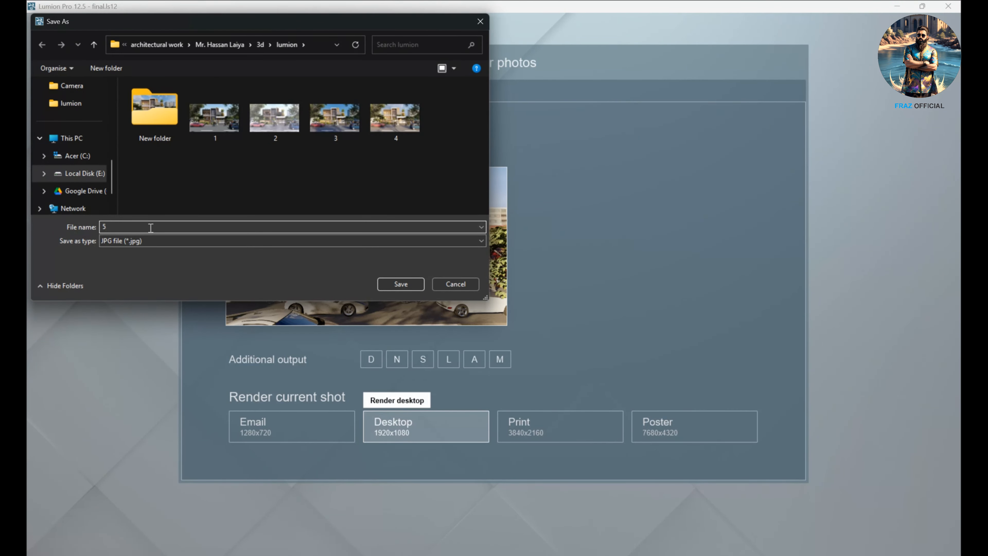
pyautogui.press('Return')
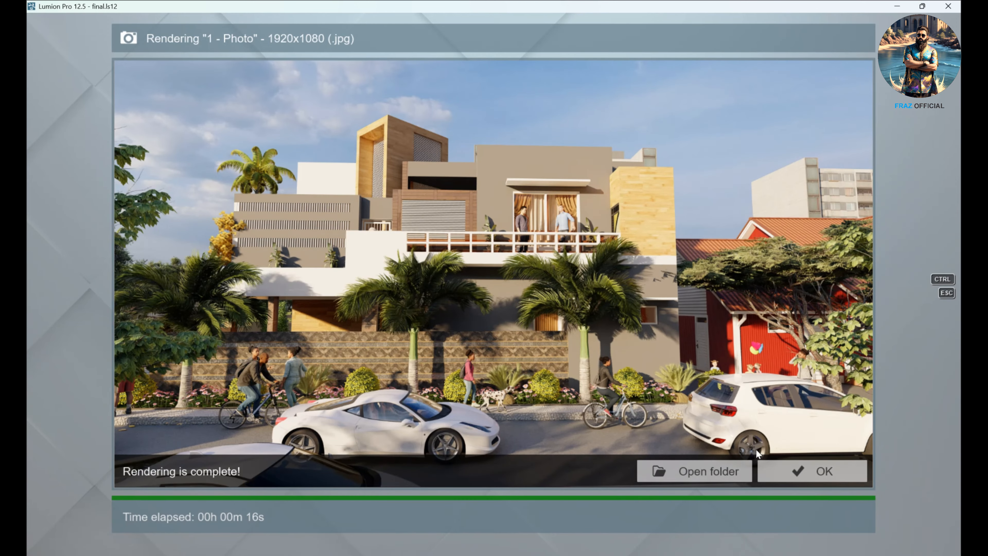
pyautogui.click(814, 472)
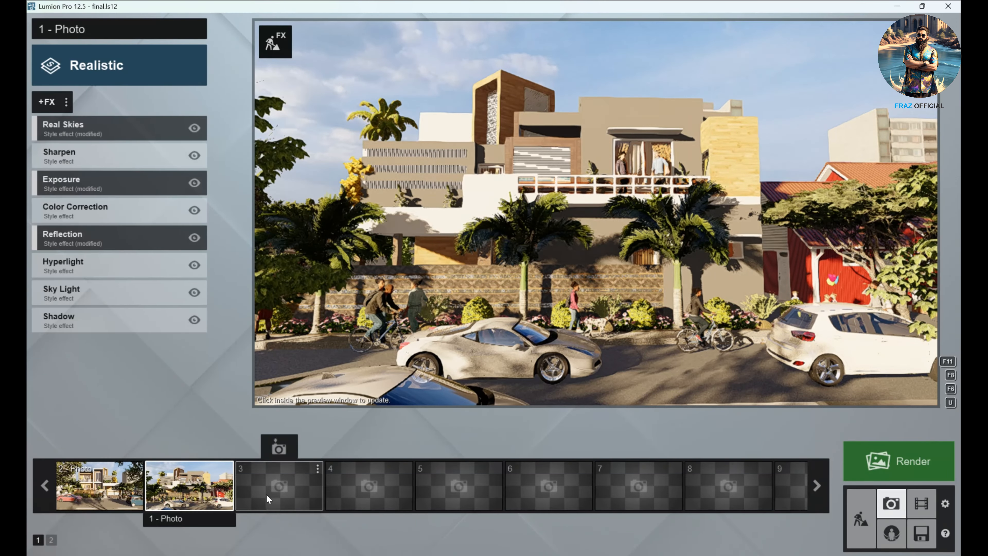
# - Frame an aerial corner view of the house and both streets from about 18.6 m camera height and store it in photo slot 3
pyautogui.click(268, 498)
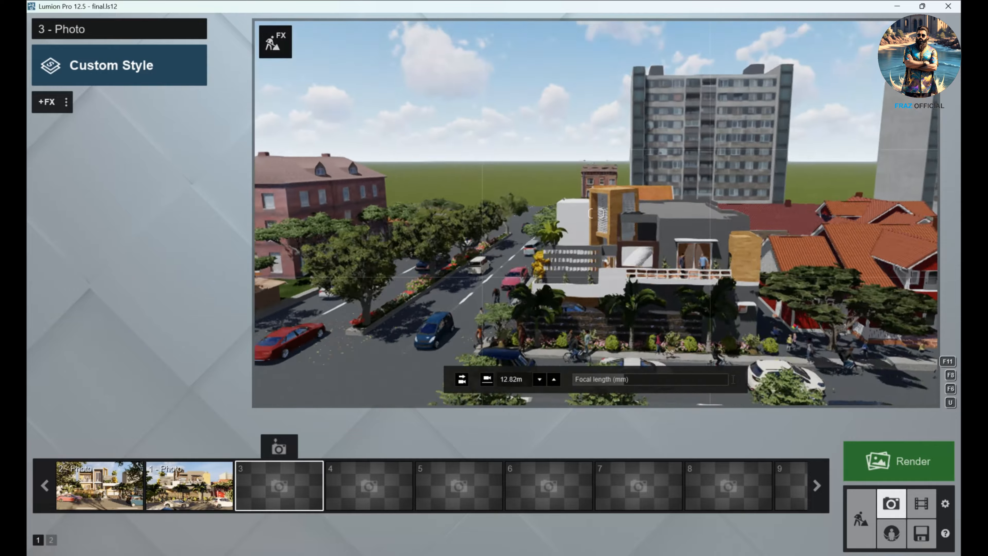
pyautogui.press('w')
pyautogui.moveTo(596, 214); pyautogui.dragTo(543, 210, button='right')
pyautogui.press('s')
pyautogui.press('w')
pyautogui.press('w')
pyautogui.press('s')
pyautogui.press('w')
pyautogui.press('s')
pyautogui.press('w')
pyautogui.press('s')
pyautogui.press('w')
pyautogui.press('w')
pyautogui.press('d')
pyautogui.press('s')
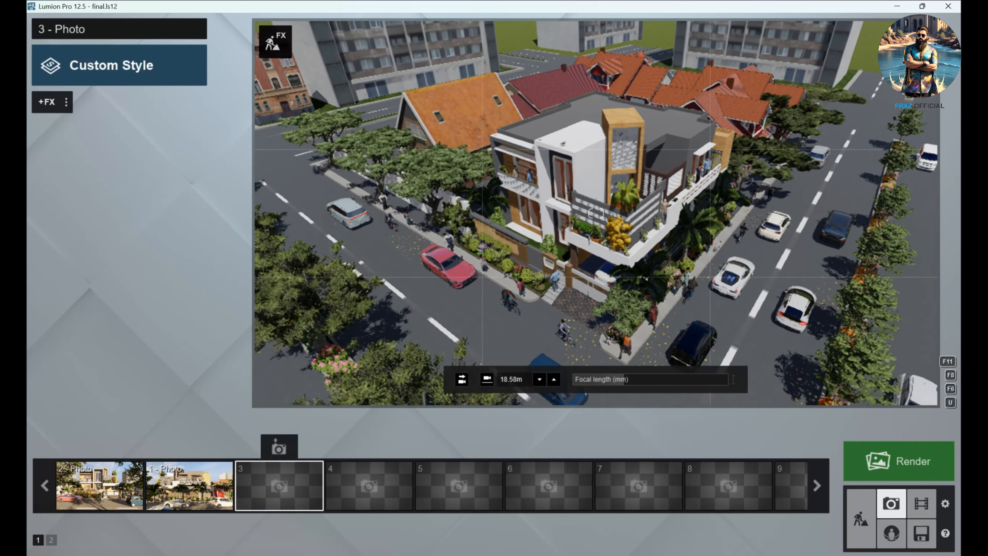
pyautogui.click(280, 448)
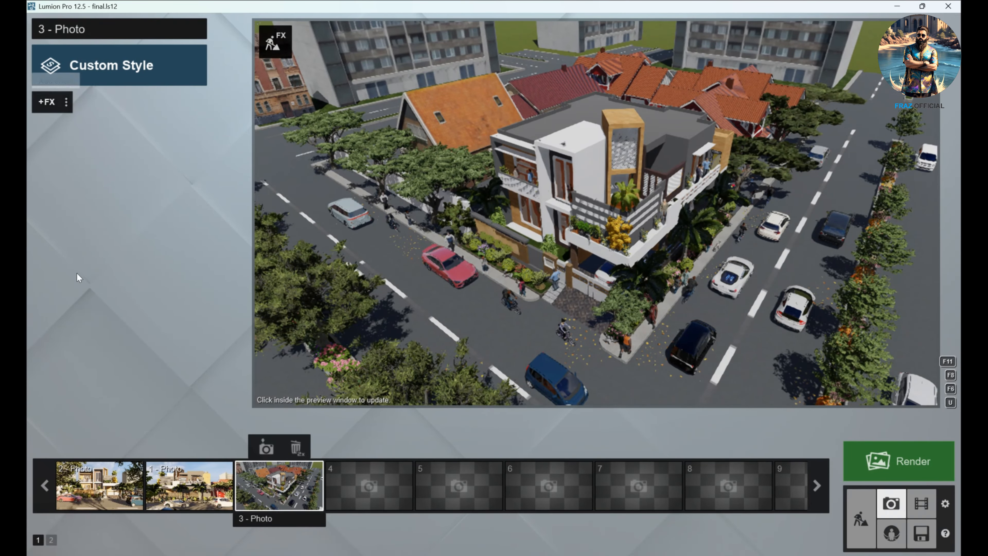
# - Paste the copied Realistic effect list onto the aerial photo in slot 3
pyautogui.moveTo(151, 482)
pyautogui.click(66, 102)
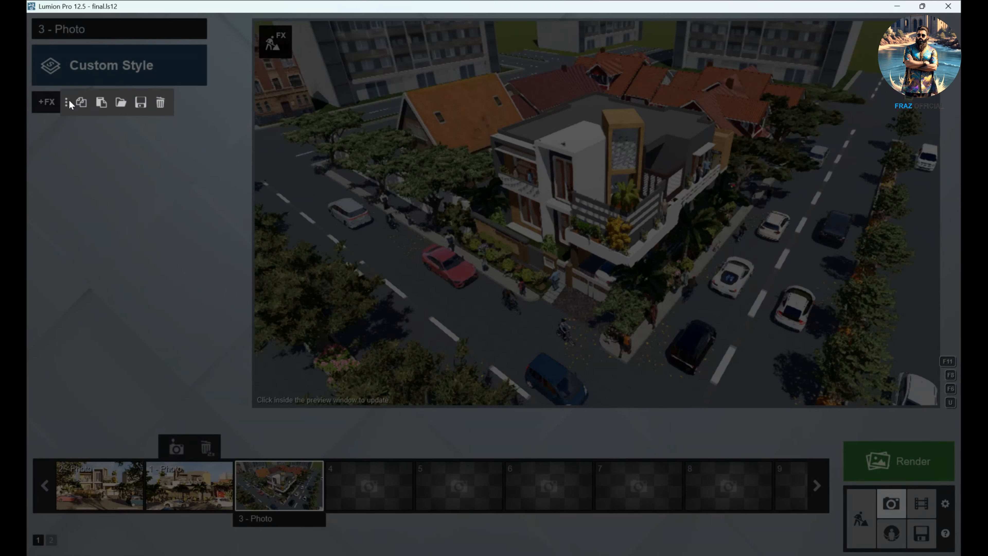
pyautogui.click(101, 104)
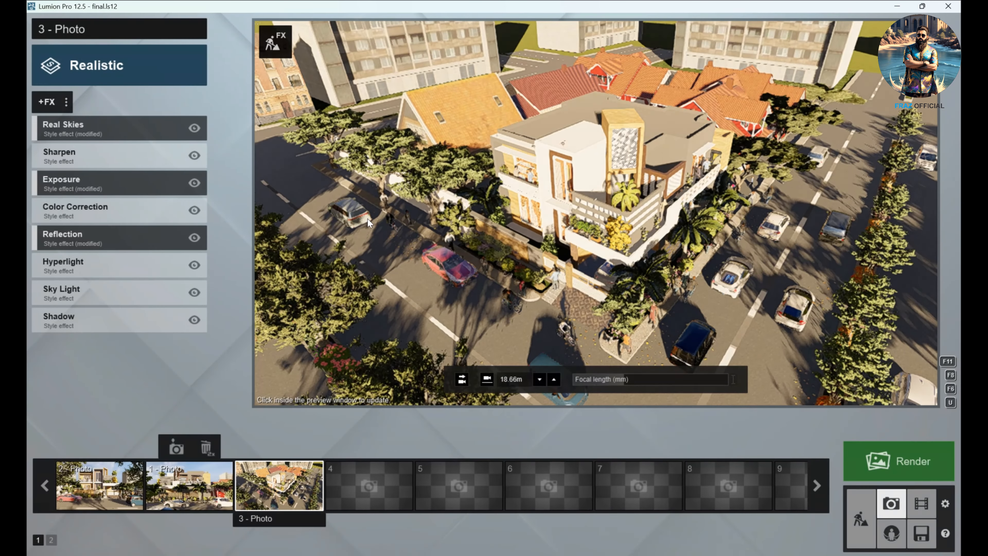
# - Render the aerial shot at Desktop size, 1920x1080, save it as JPG file 6 and close the finished render
pyautogui.click(915, 472)
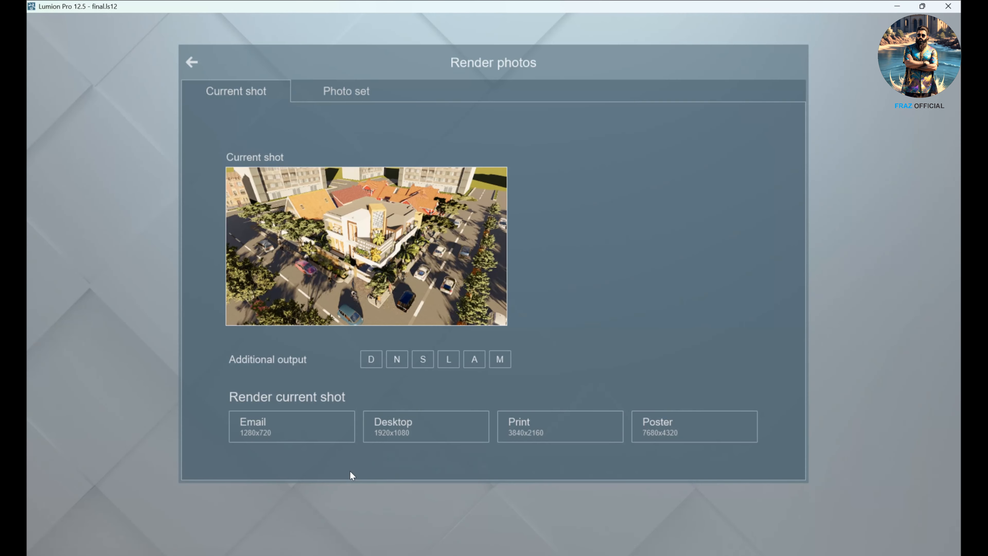
pyautogui.click(428, 432)
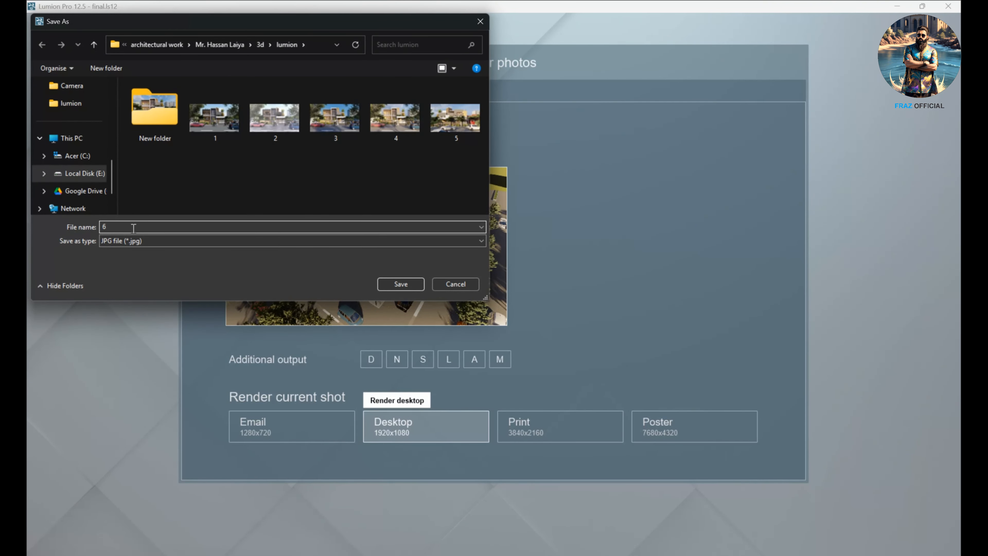
pyautogui.write('6')
pyautogui.press('Return')
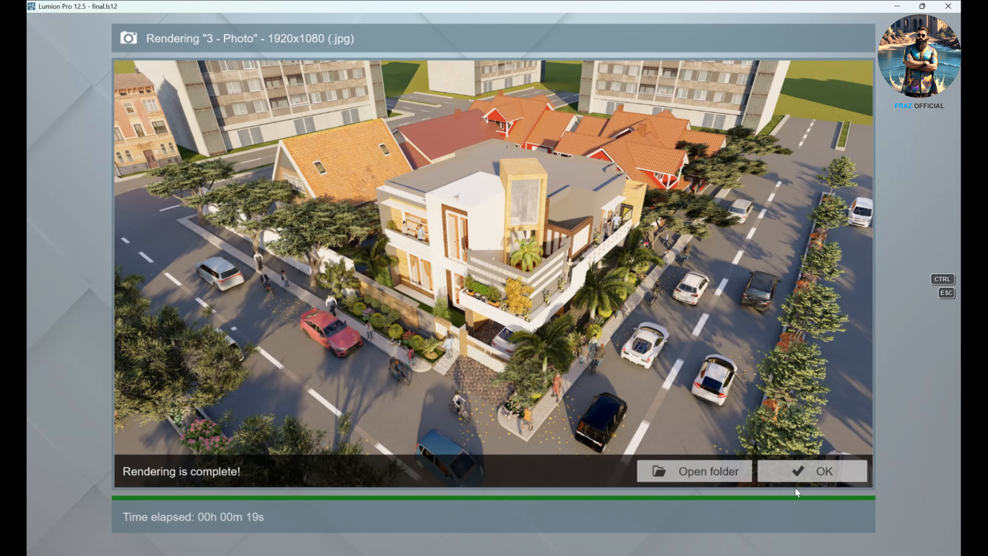
pyautogui.click(792, 476)
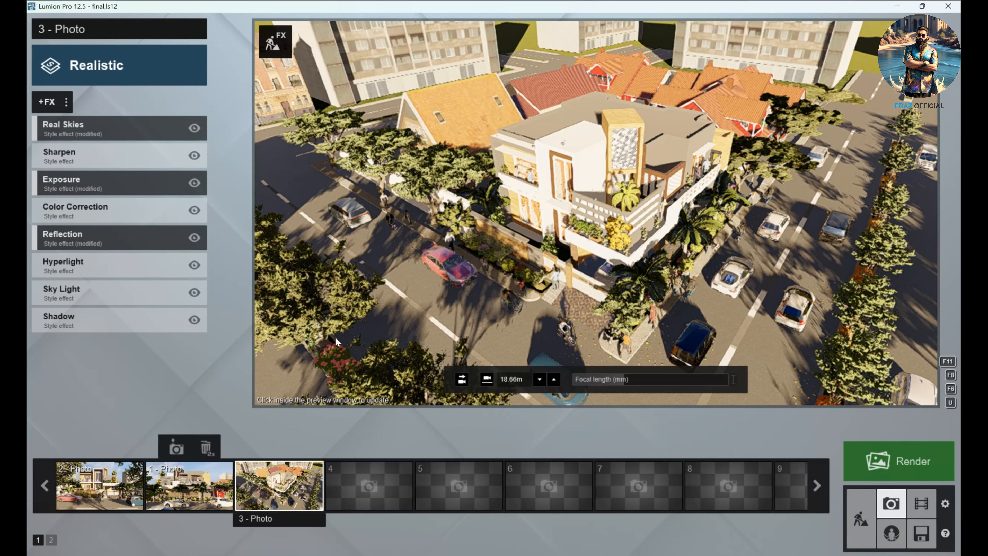
# - Return to the front-view photo, keep its Realistic style and slightly adjust the Temperature of its Color Correction effect
pyautogui.click(123, 494)
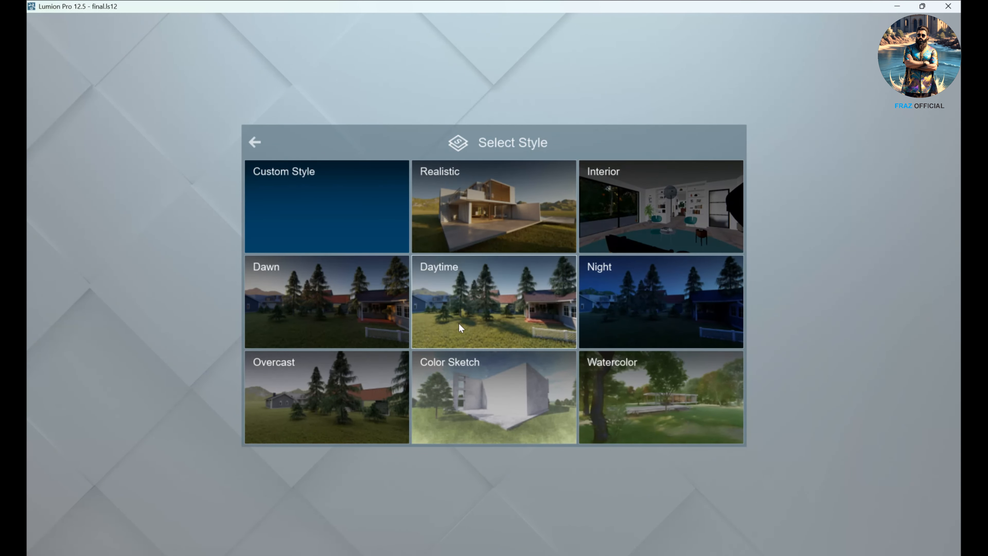
pyautogui.click(255, 142)
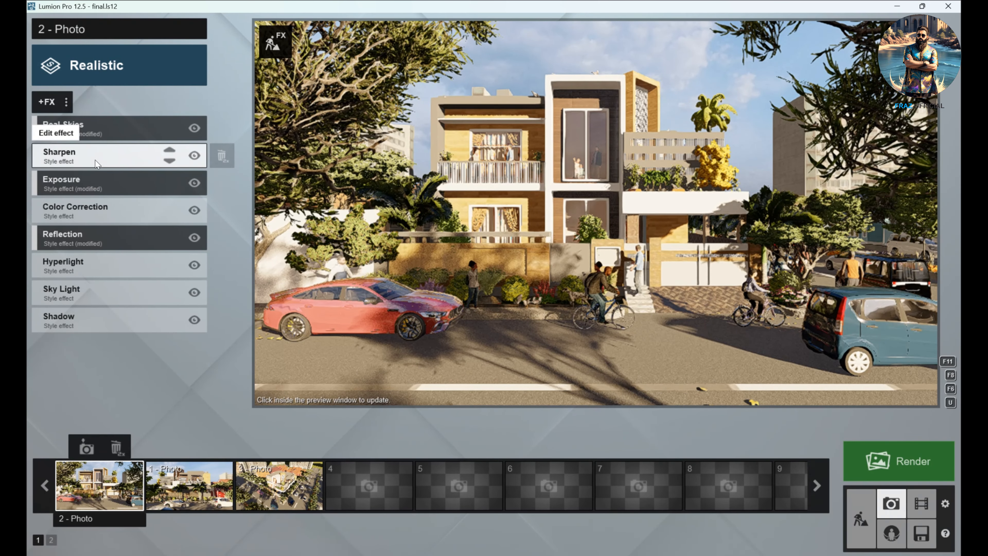
pyautogui.click(123, 213)
pyautogui.moveTo(152, 147)
pyautogui.mouseDown()
pyautogui.moveTo(172, 148)
pyautogui.moveTo(56, 148)
pyautogui.moveTo(147, 149)
pyautogui.mouseUp()
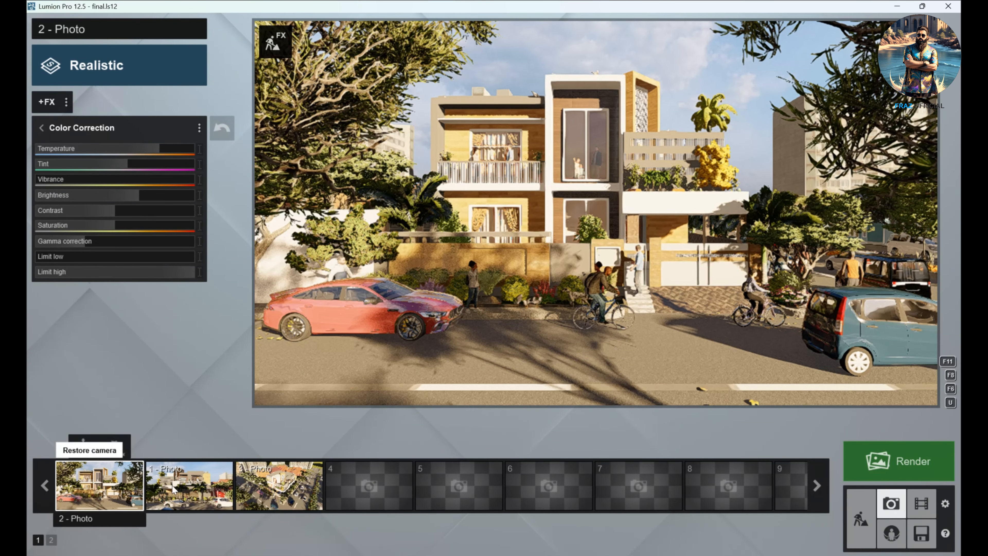
# - Set up a render of the front-view shot with all additional output maps enabled: D, N, S, L, A and M
pyautogui.click(893, 462)
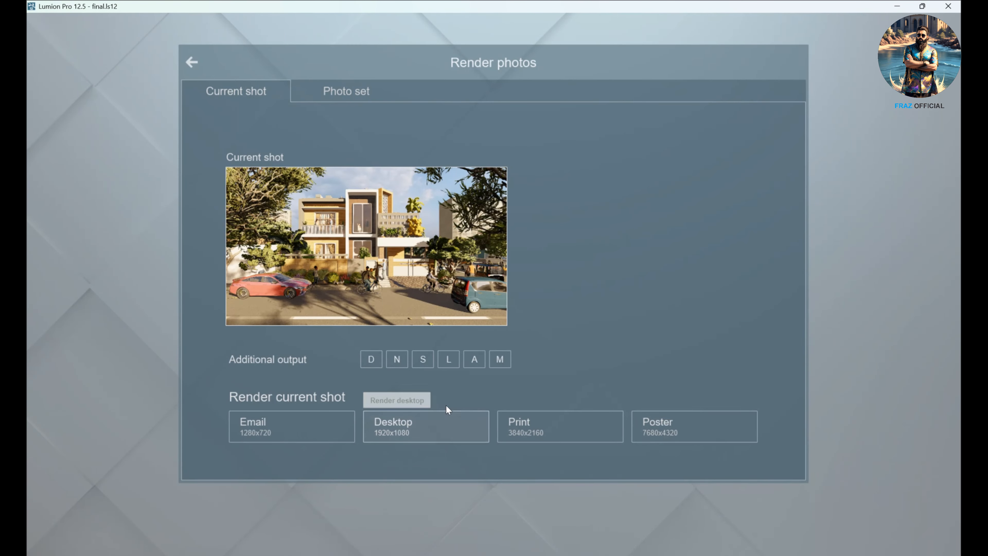
pyautogui.click(379, 359)
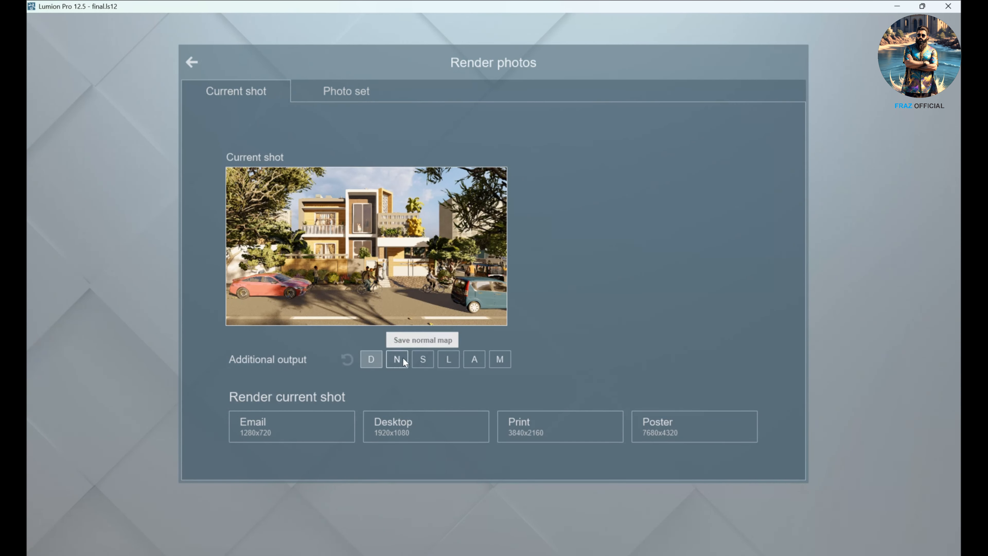
pyautogui.click(402, 358)
pyautogui.click(424, 359)
pyautogui.click(446, 358)
pyautogui.click(469, 360)
pyautogui.click(499, 359)
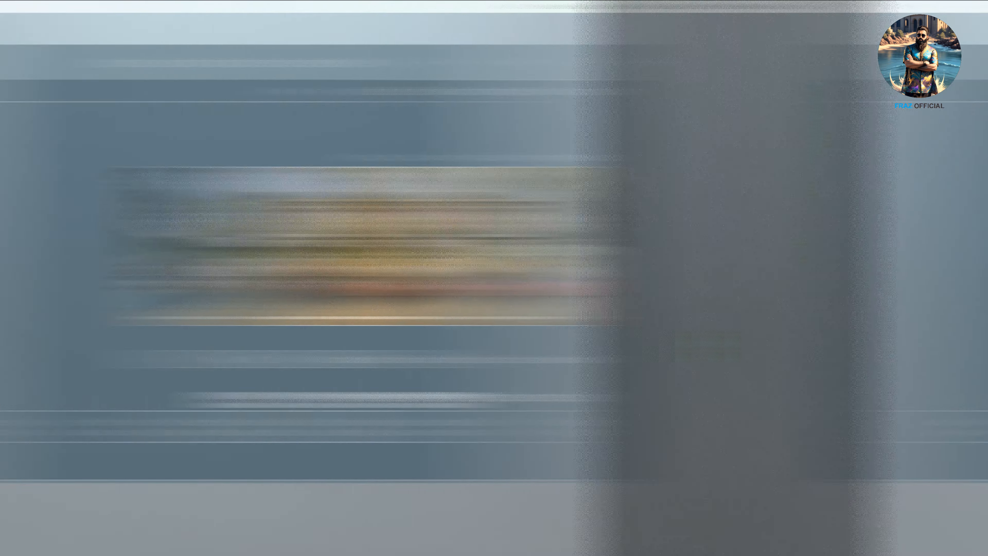
# - Render the front-view shot with its extra maps at Desktop size, 1920x1080, and save it as JPG file 7
pyautogui.click(408, 428)
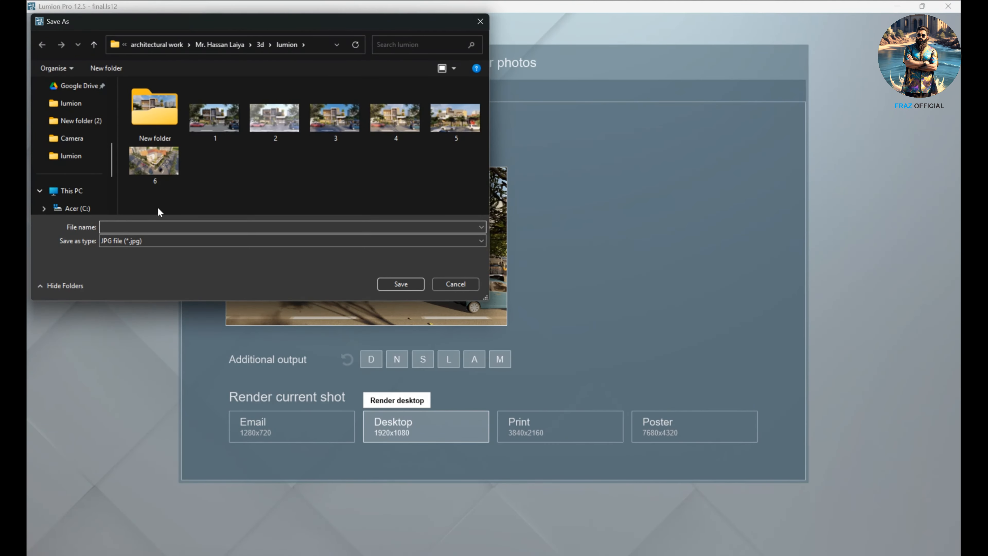
pyautogui.write('7')
pyautogui.click(418, 287)
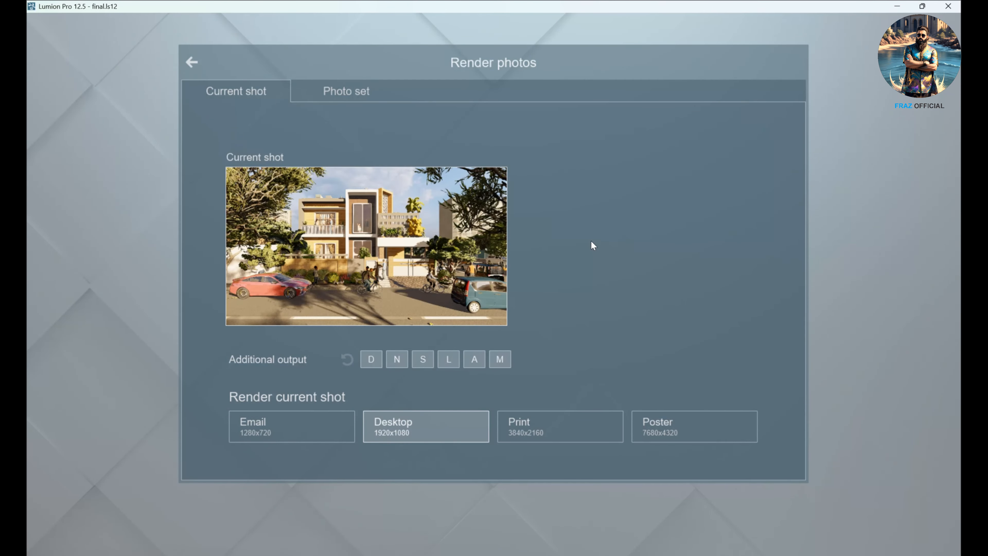